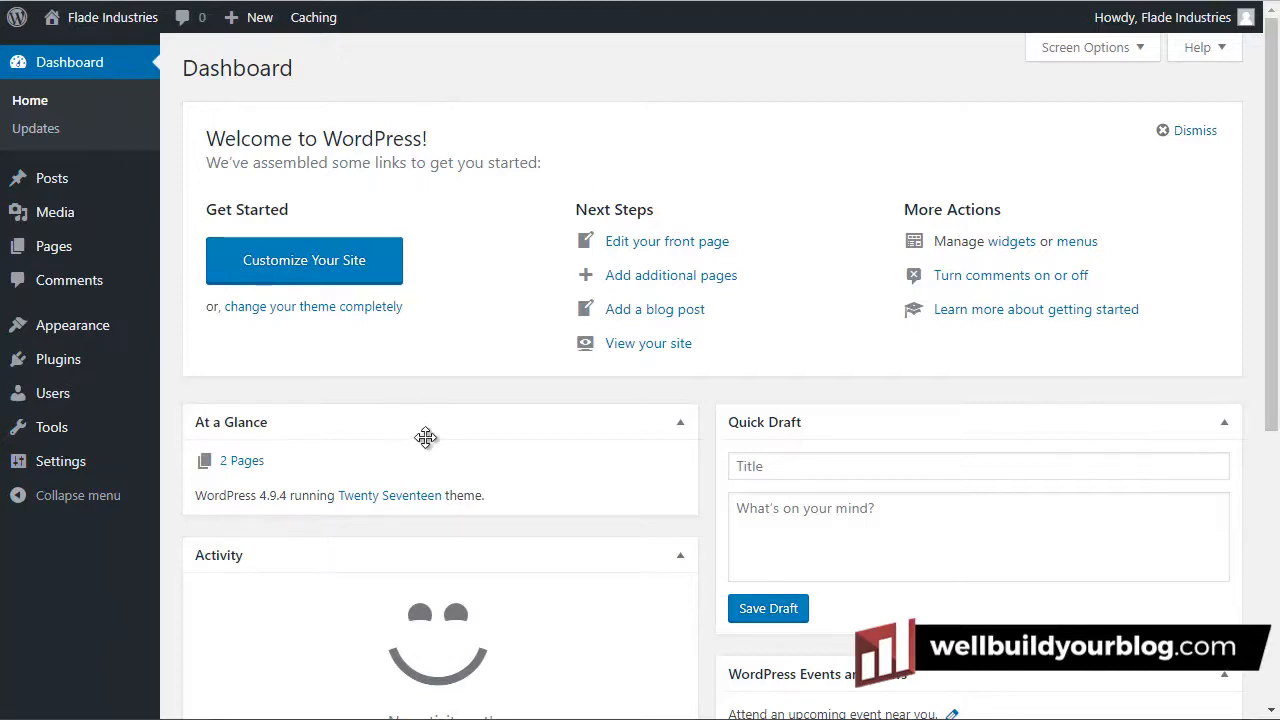
Find 'iThemes Security' under Plugins > Add New, install and activate it, and go to Security settings
{"action": "mouse_move", "coordinate": [48, 368]}
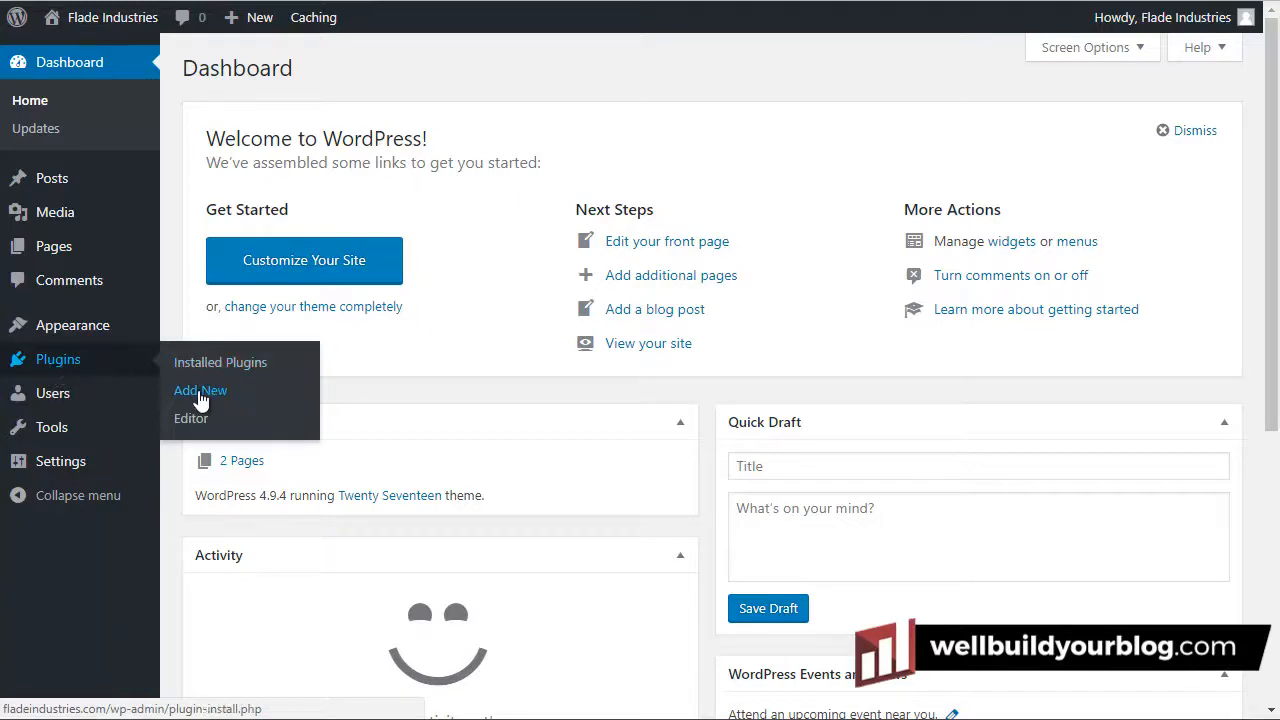
{"action": "left_click", "coordinate": [197, 398]}
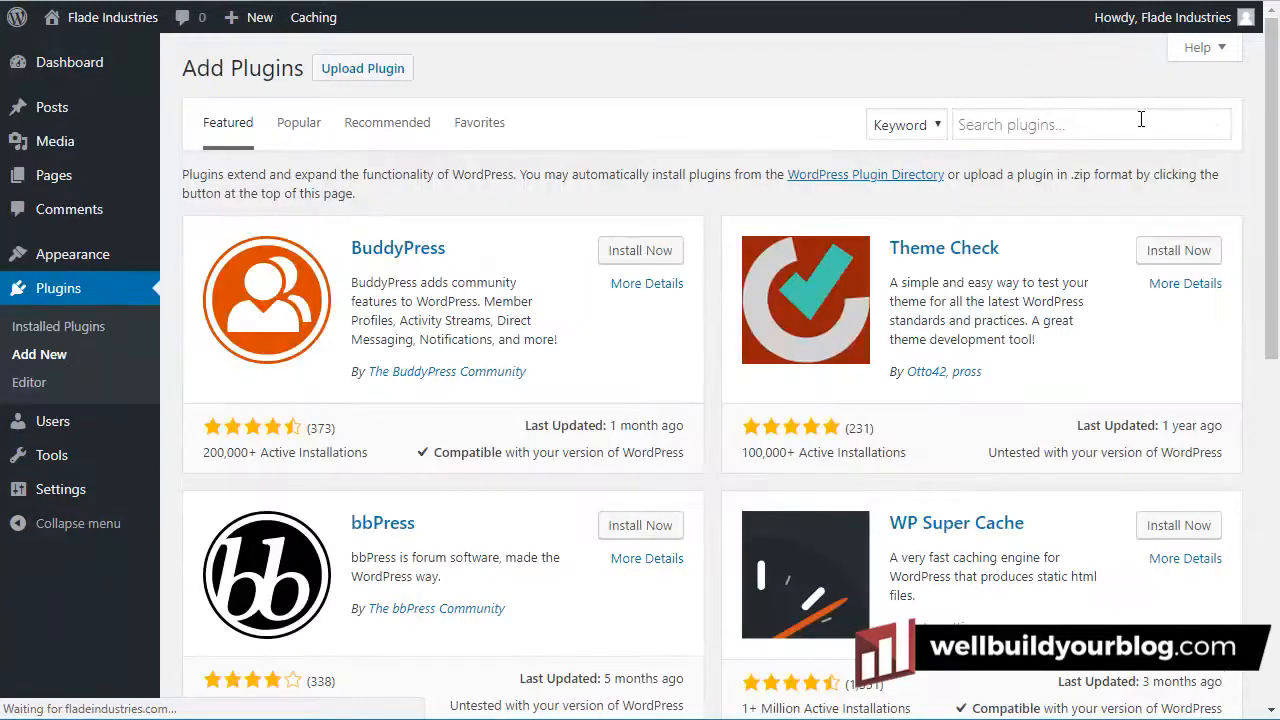
{"action": "left_click", "coordinate": [1141, 120]}
{"action": "type", "text": "iThemes Se"}
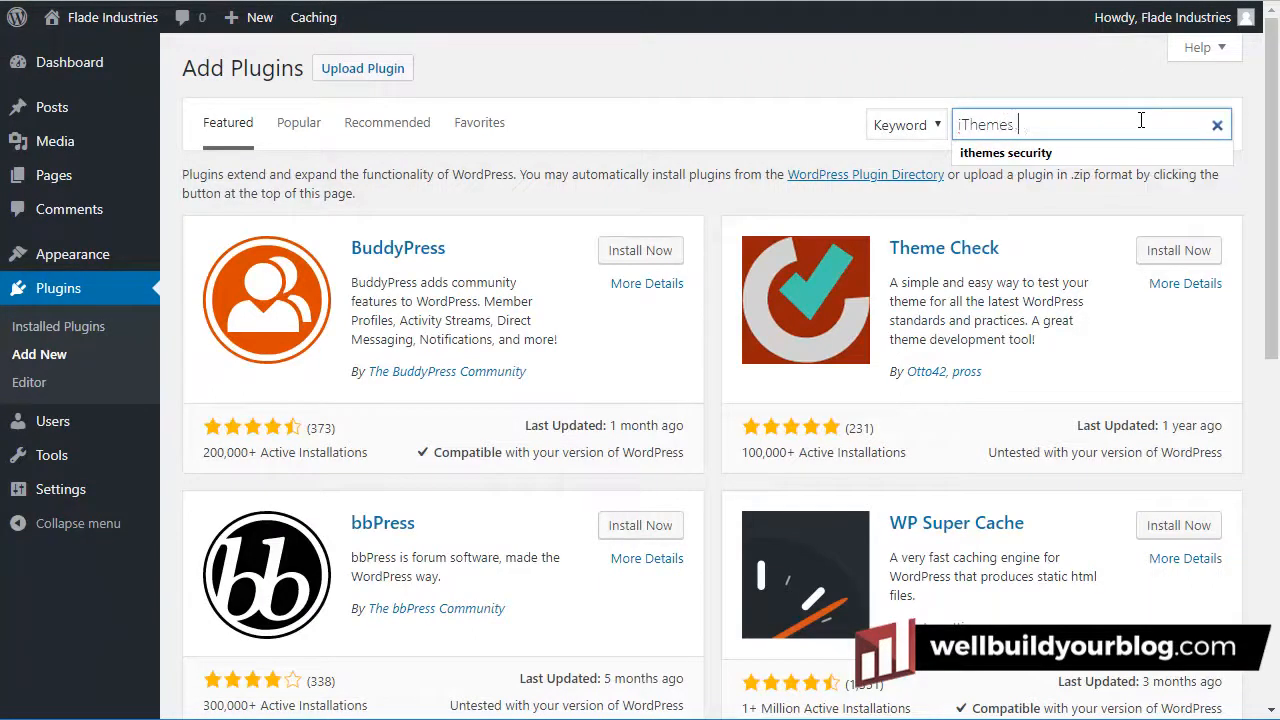
{"action": "type", "text": "curity"}
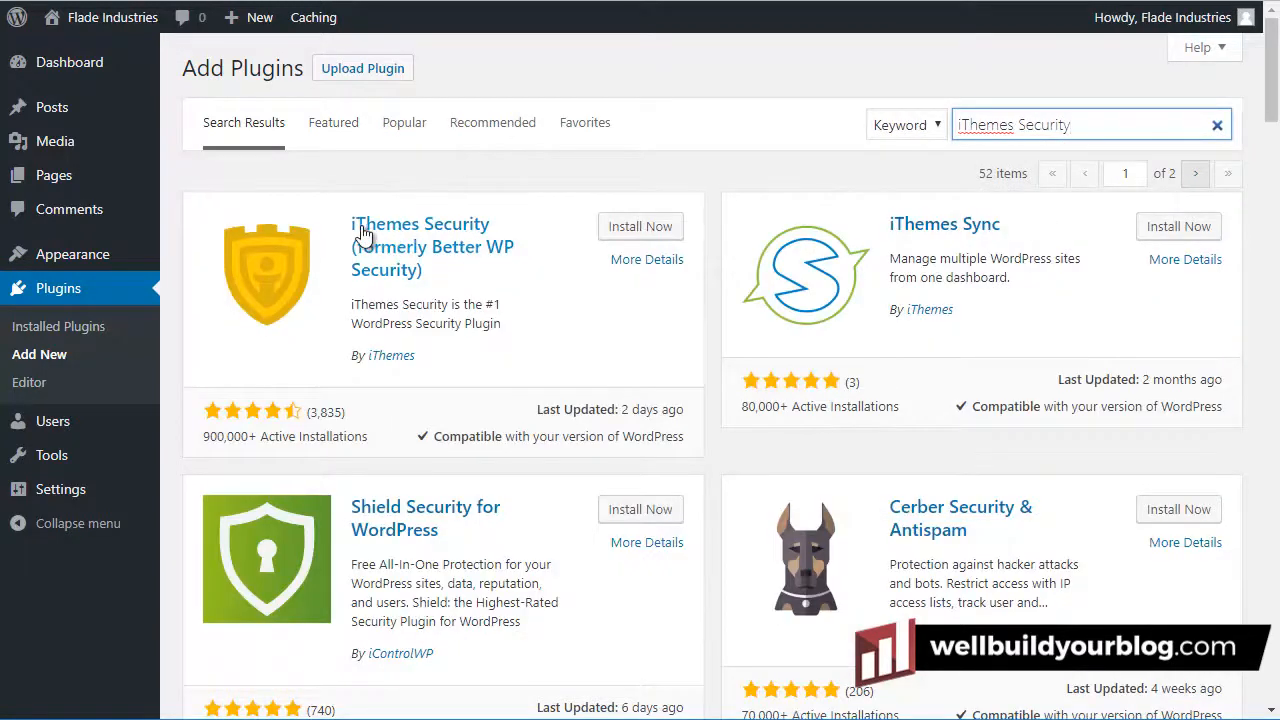
{"action": "left_click", "coordinate": [652, 228]}
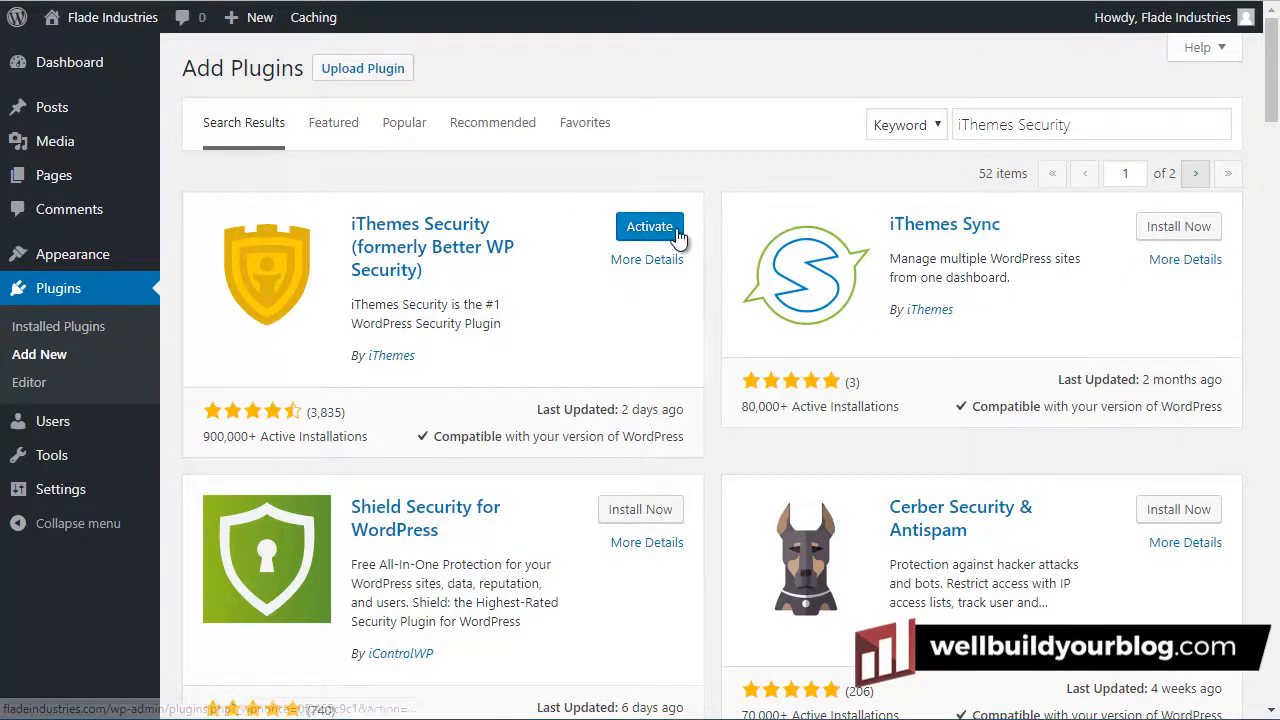
{"action": "left_click", "coordinate": [684, 266]}
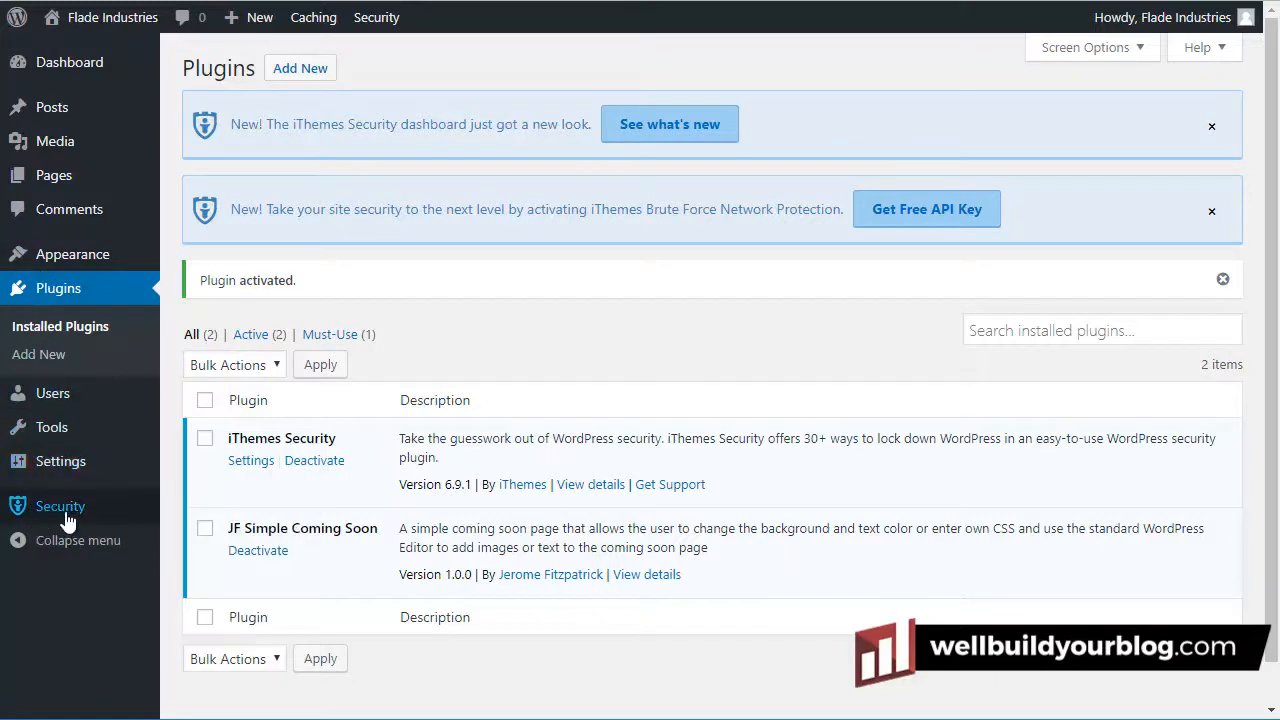
{"action": "mouse_move", "coordinate": [62, 509]}
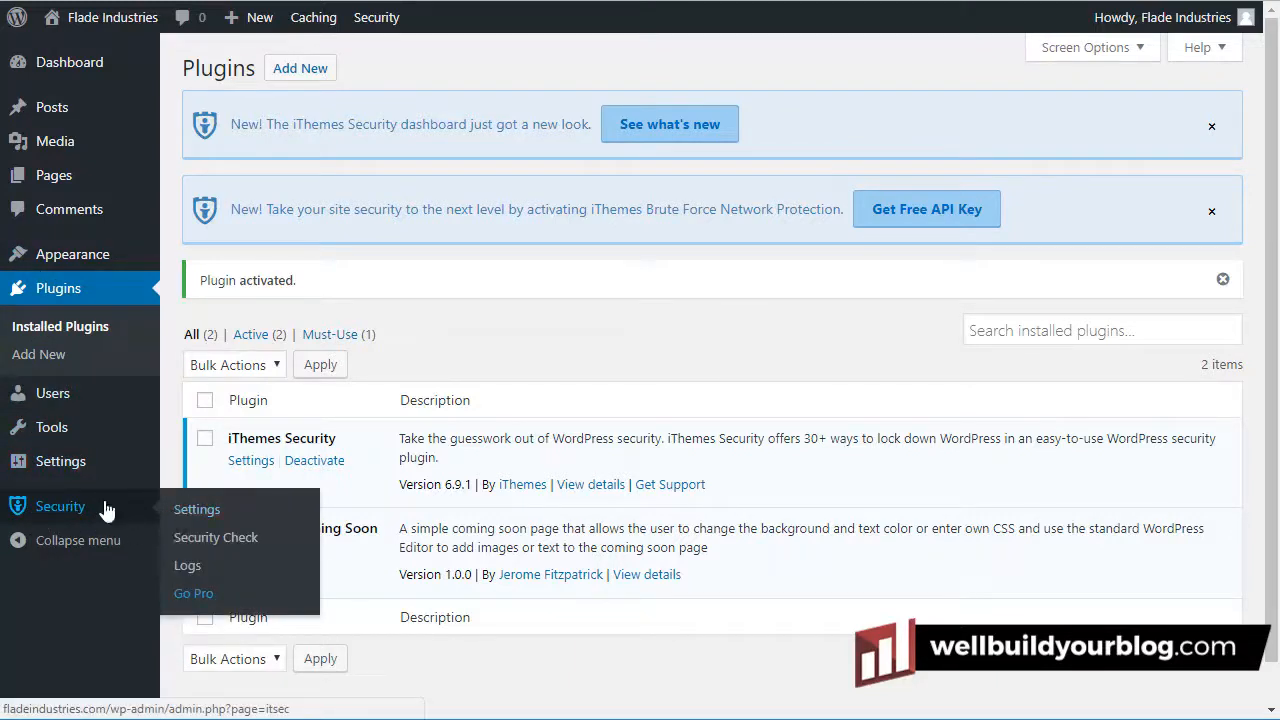
{"action": "left_click", "coordinate": [107, 511]}
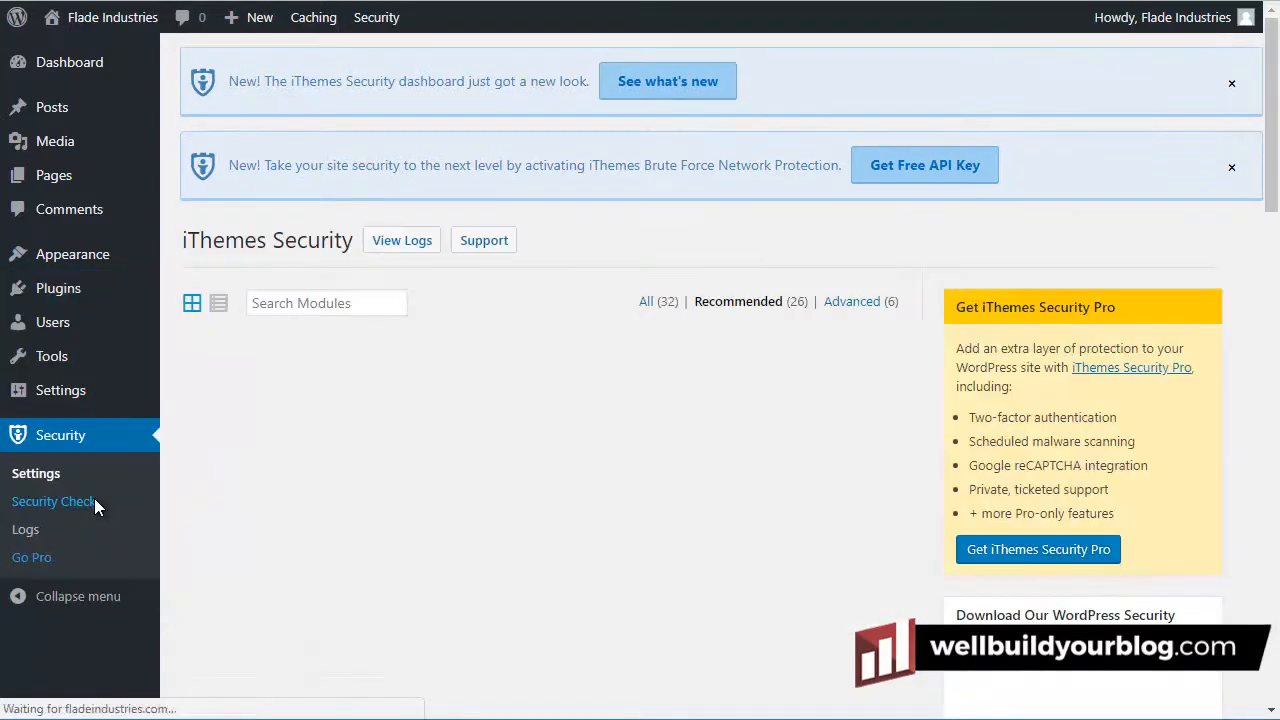
Run Secure Site in the Security Check and join Network Brute Force Protection, then close the results
{"action": "left_click", "coordinate": [94, 499]}
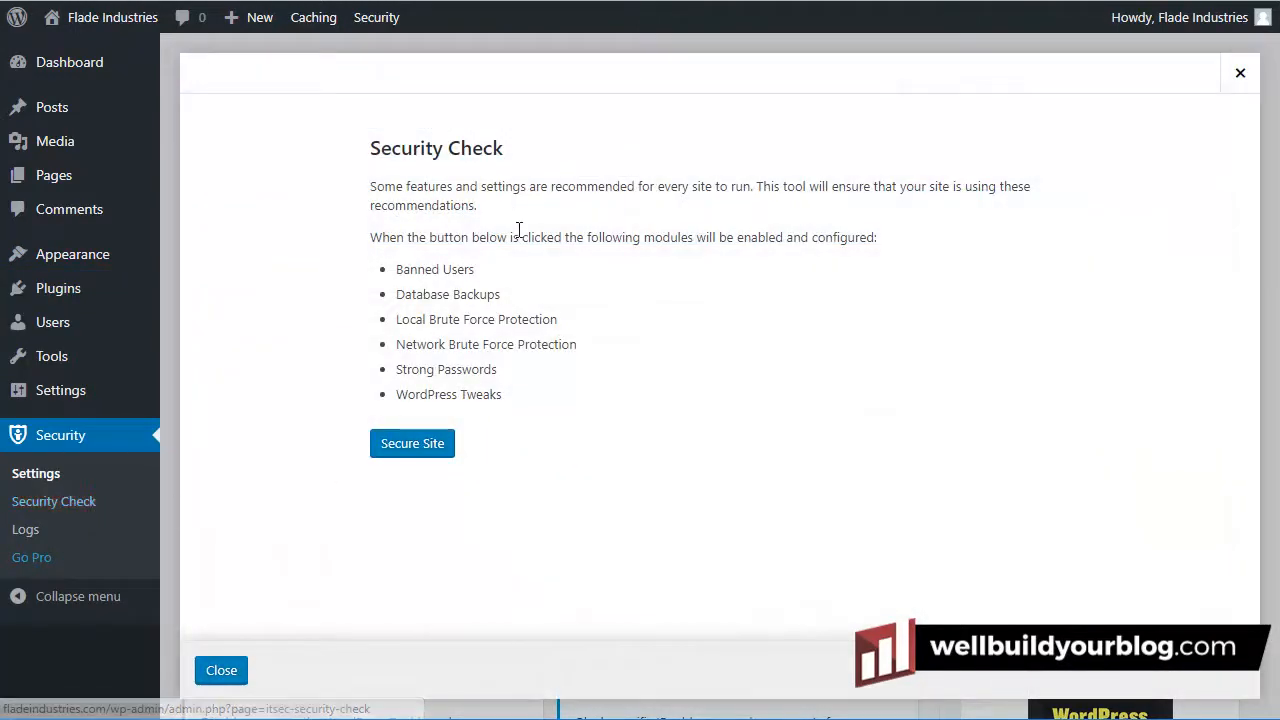
{"action": "left_click", "coordinate": [414, 446]}
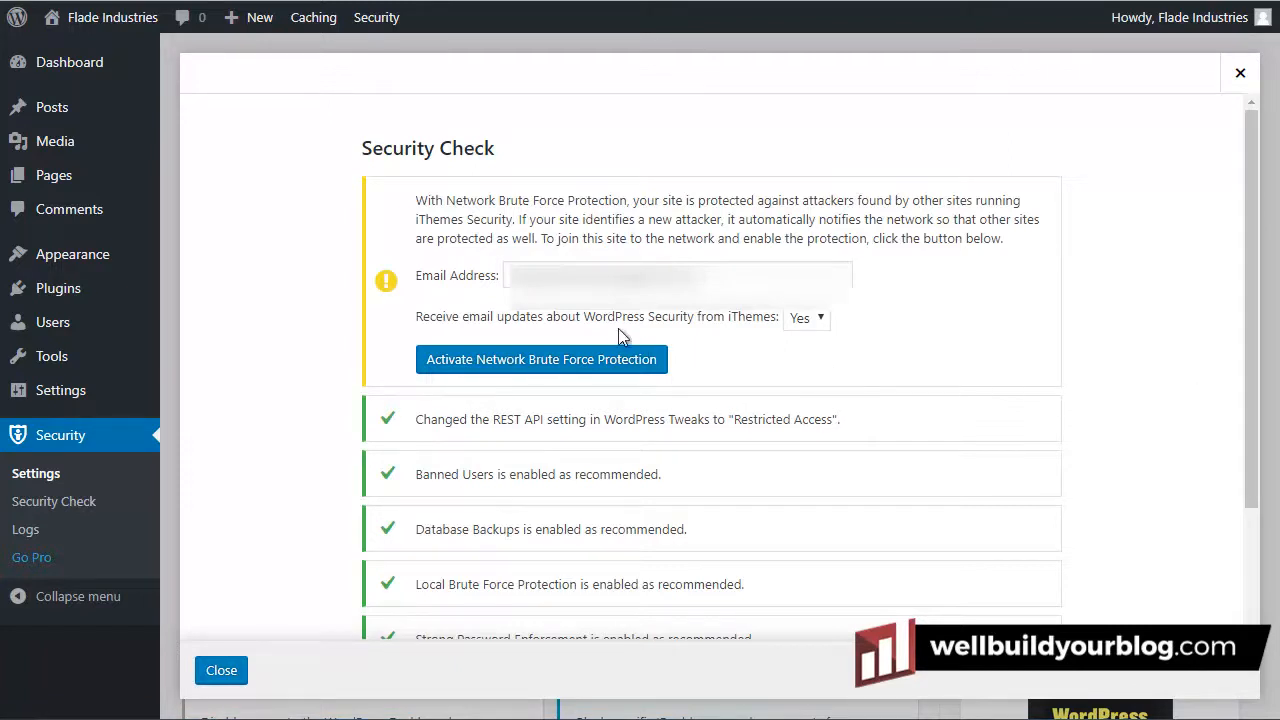
{"action": "left_click_drag", "start_coordinate": [704, 275], "coordinate": [537, 261]}
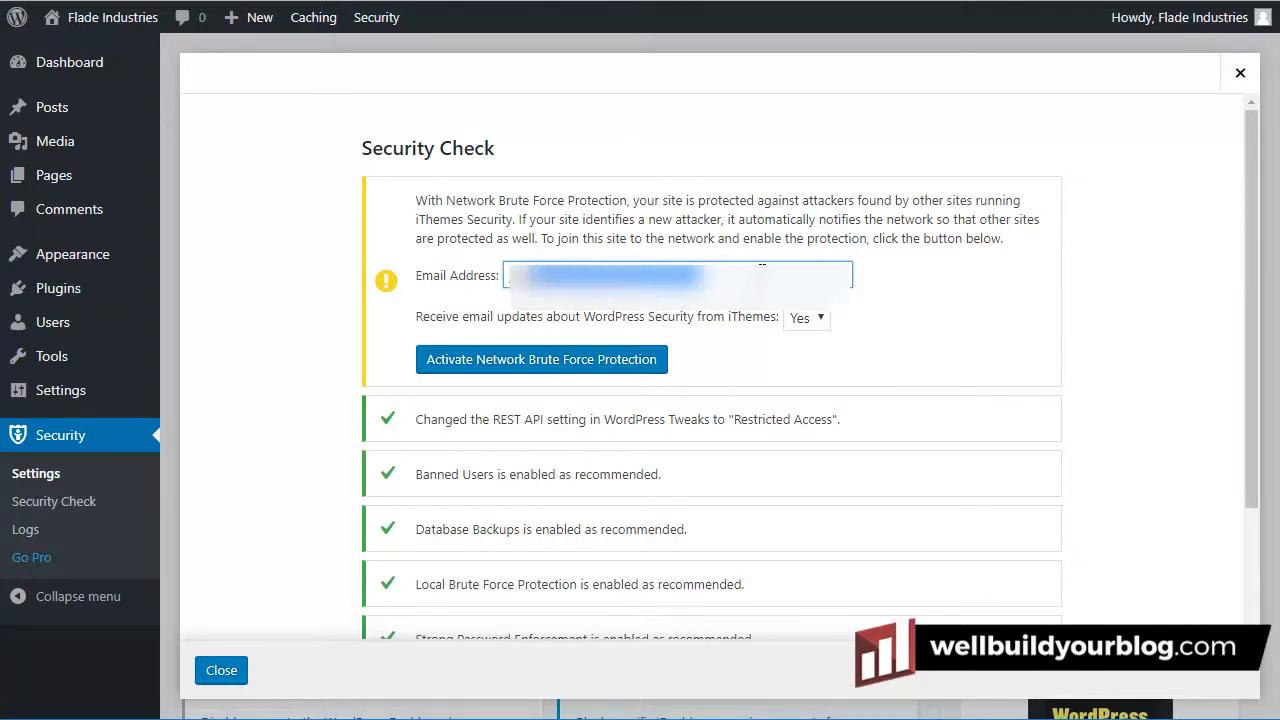
{"action": "left_click", "coordinate": [761, 279]}
{"action": "left_click", "coordinate": [517, 195]}
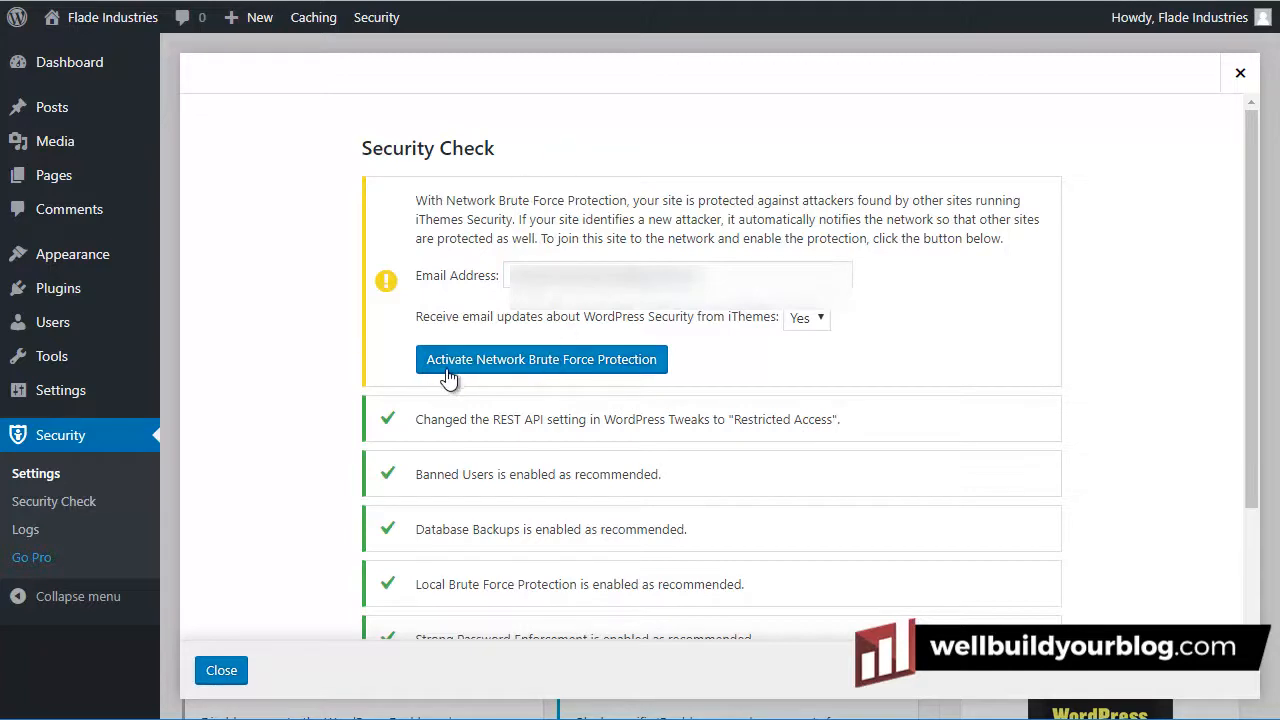
{"action": "left_click", "coordinate": [577, 368]}
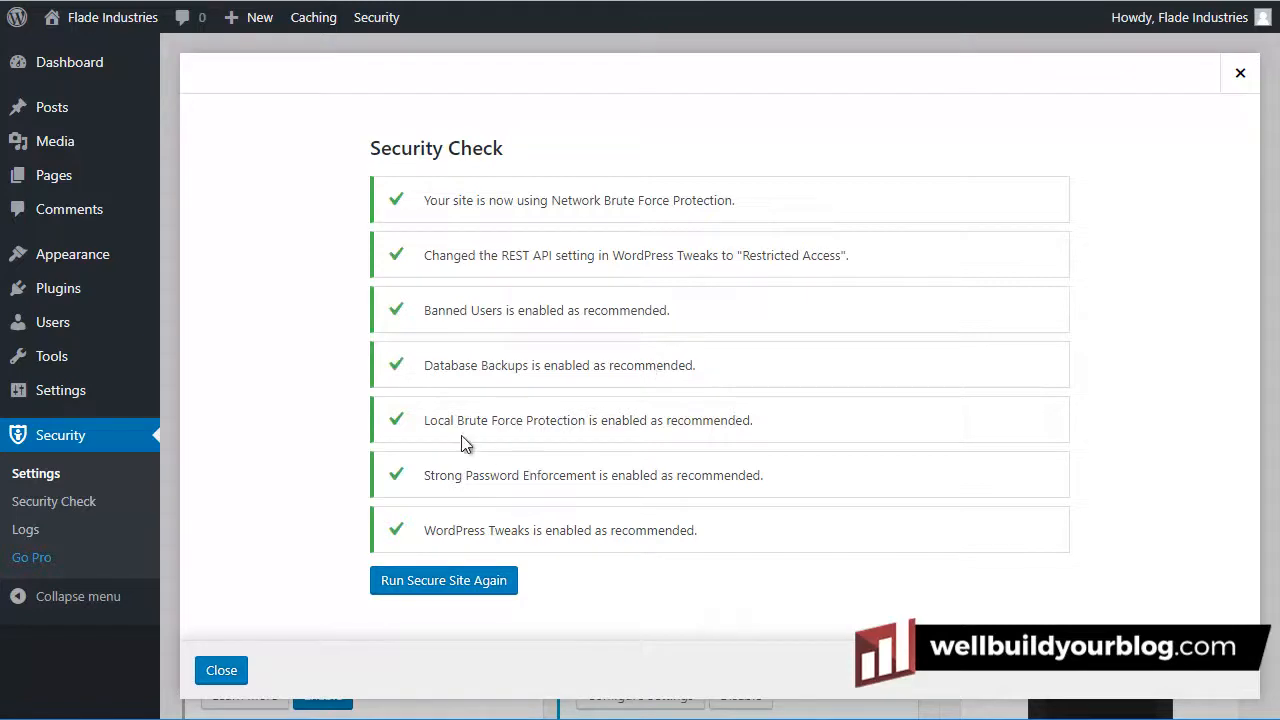
{"action": "left_click", "coordinate": [221, 672]}
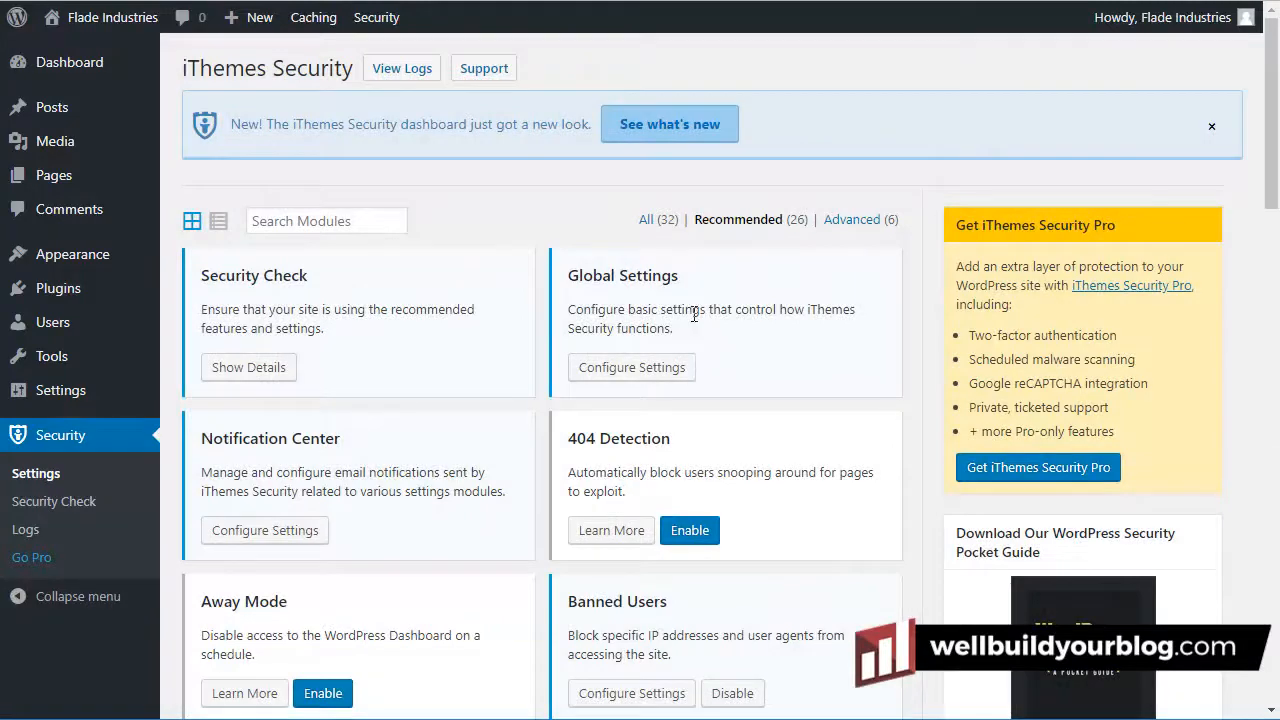
Enable 404 Detection and save its defaults: 5-minute check period and 20-error threshold
{"action": "left_click_drag", "start_coordinate": [1273, 132], "coordinate": [1273, 103]}
{"action": "triple_click", "coordinate": [592, 438]}
{"action": "left_click", "coordinate": [765, 470]}
{"action": "left_click", "coordinate": [703, 535]}
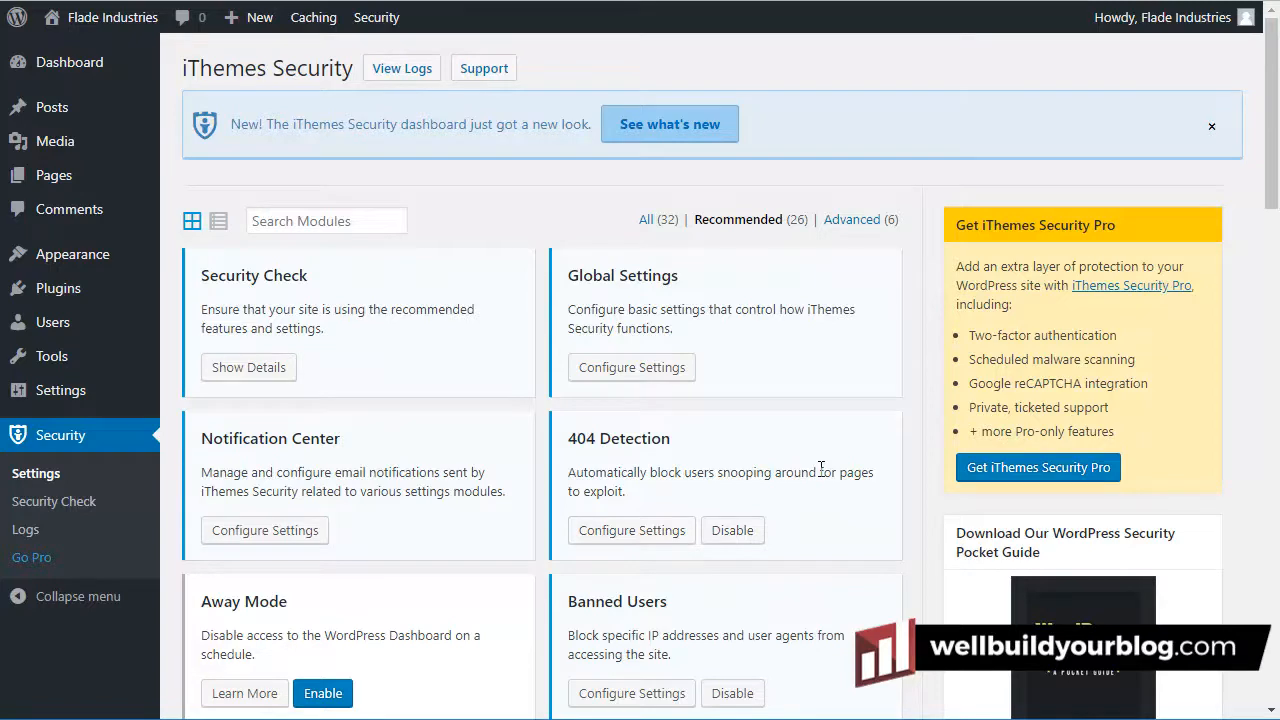
{"action": "left_click", "coordinate": [631, 530]}
{"action": "scroll", "coordinate": [651, 412], "scroll_direction": "down", "scroll_amount": 8}
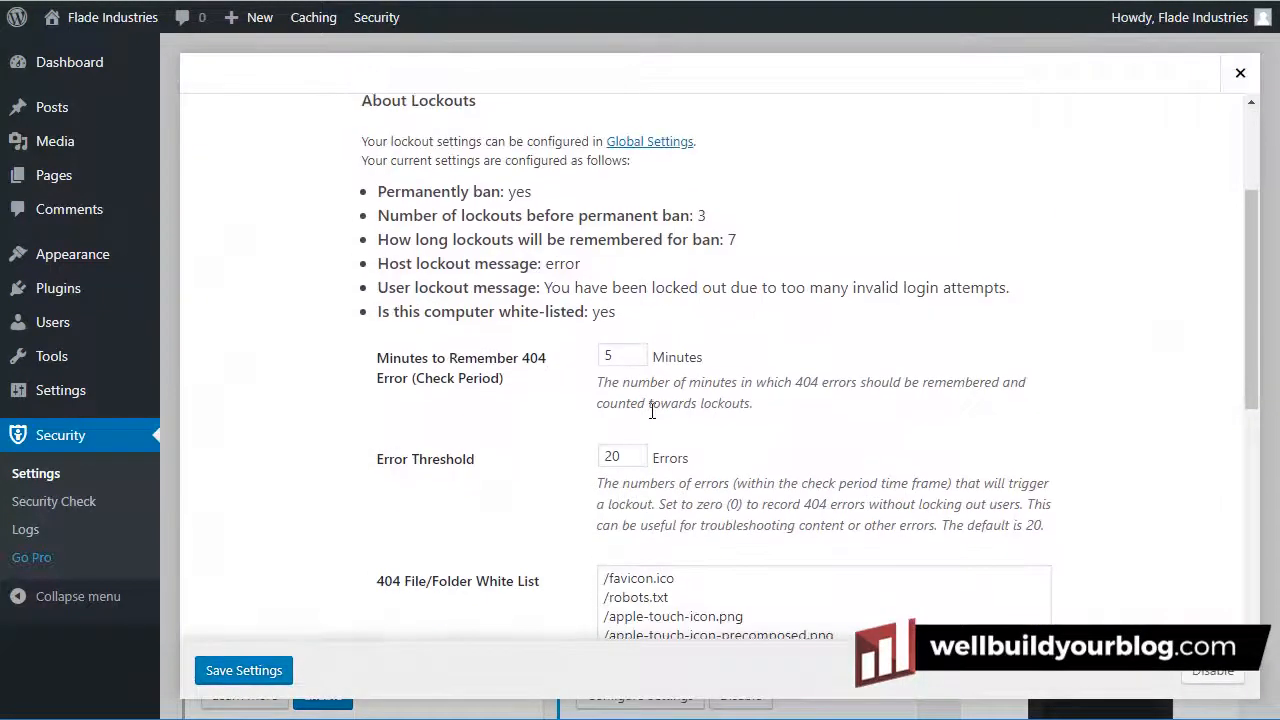
{"action": "scroll", "coordinate": [651, 419], "scroll_direction": "up", "scroll_amount": 8}
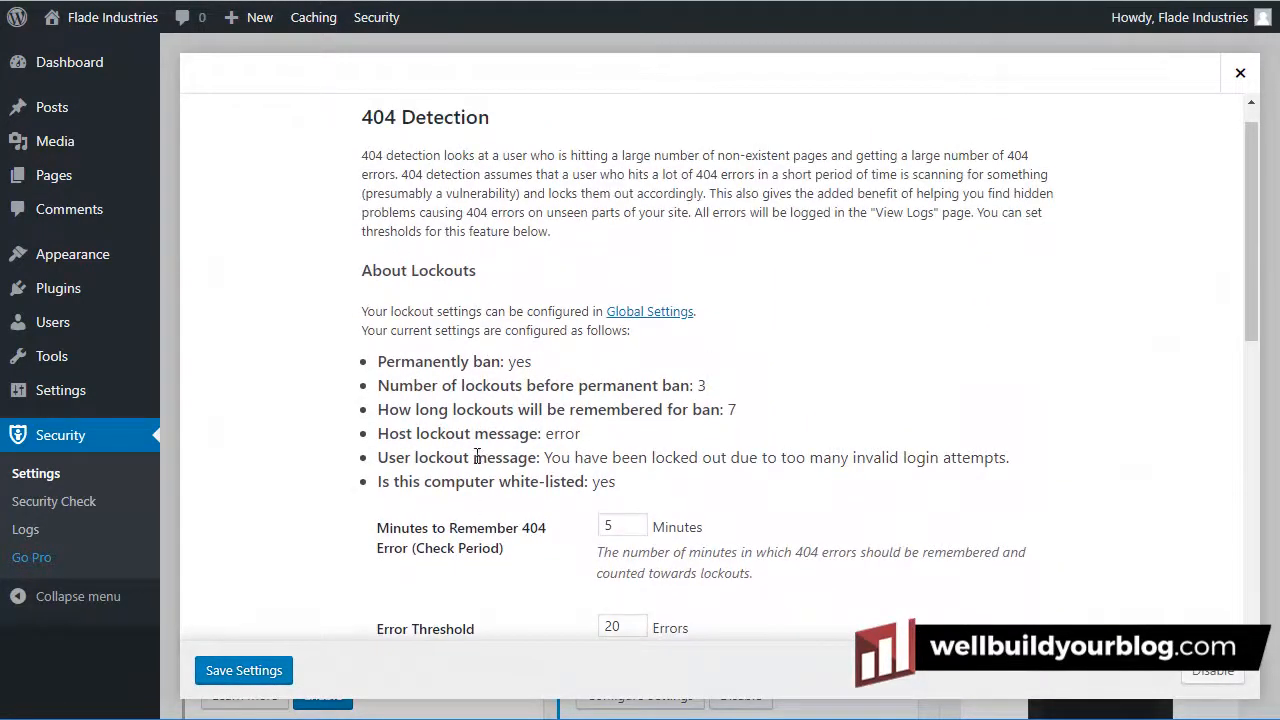
{"action": "left_click", "coordinate": [264, 680]}
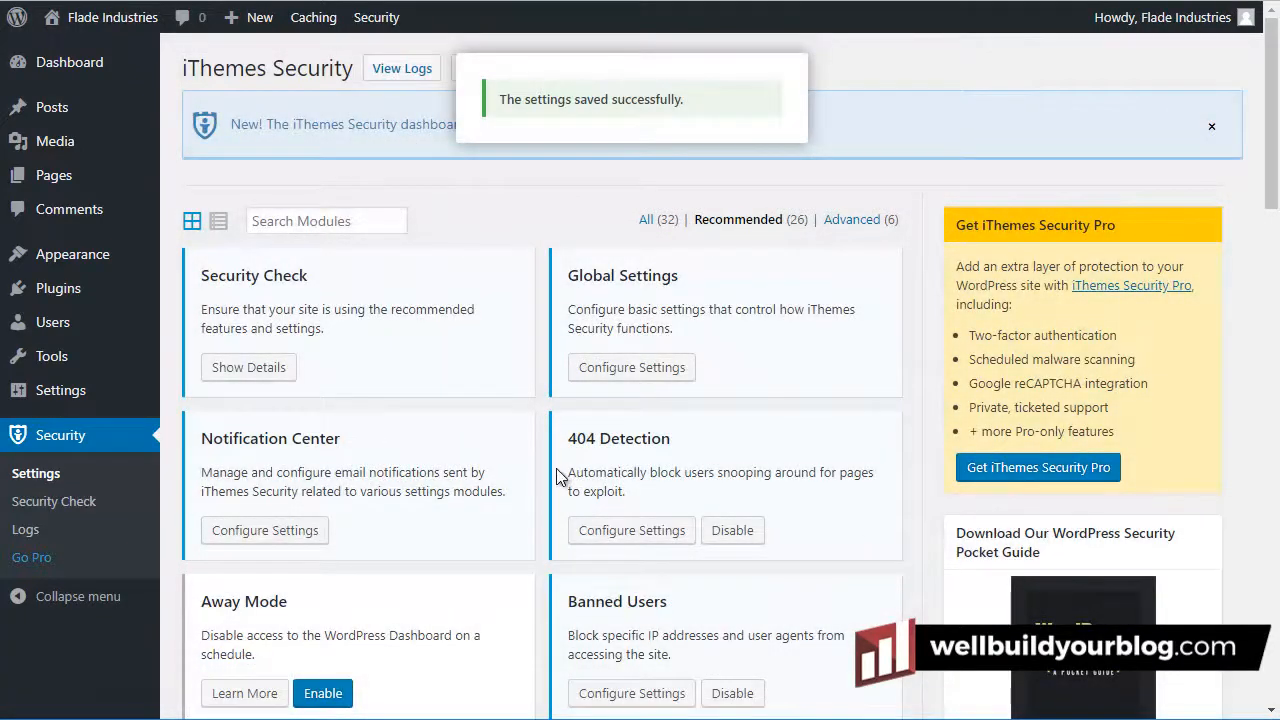
{"action": "scroll", "coordinate": [585, 470], "scroll_direction": "down", "scroll_amount": 2}
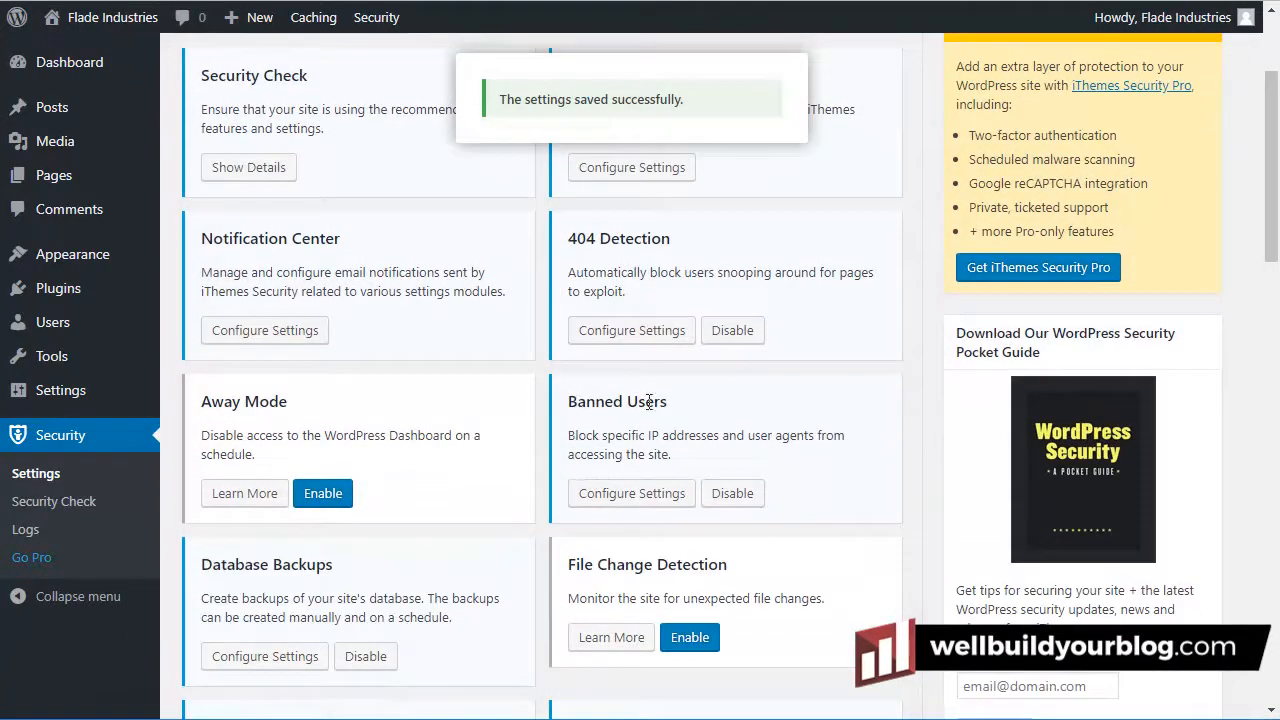
Review the Banned Users settings with the HackRepair.com blacklist and ban lists enabled, and save them
{"action": "left_click", "coordinate": [624, 496]}
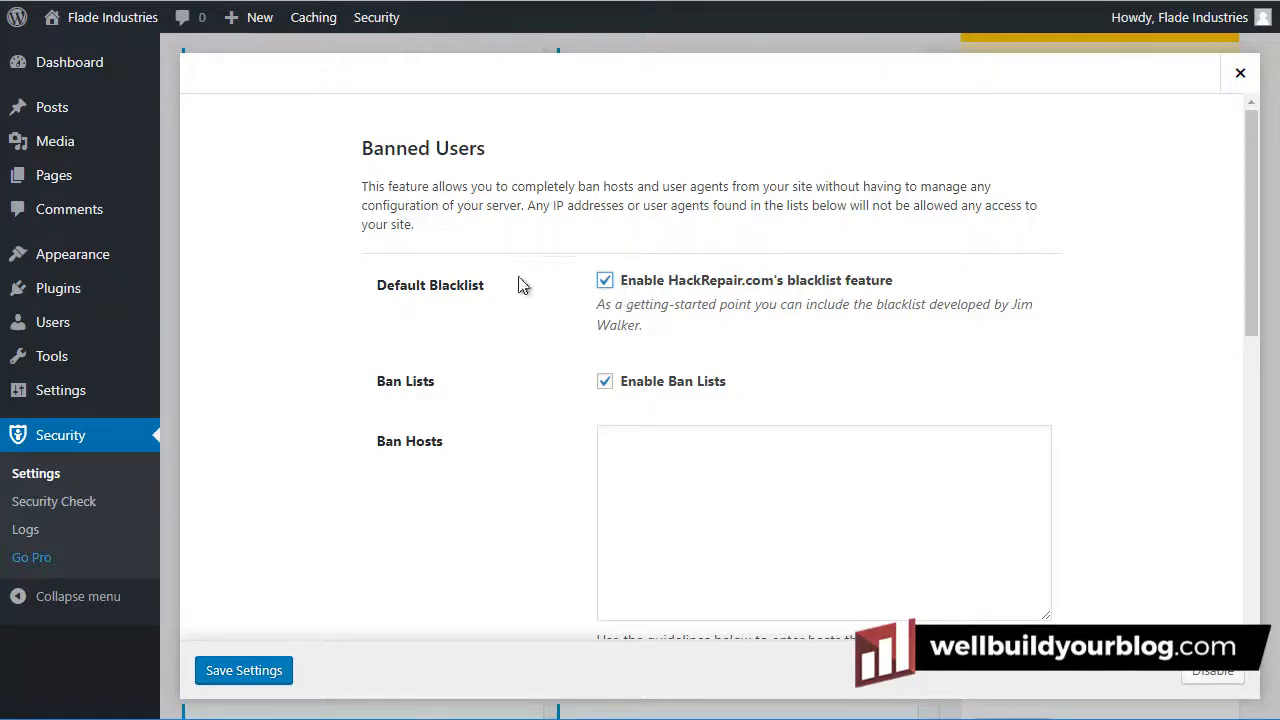
{"action": "scroll", "coordinate": [654, 214], "scroll_direction": "down", "scroll_amount": 5}
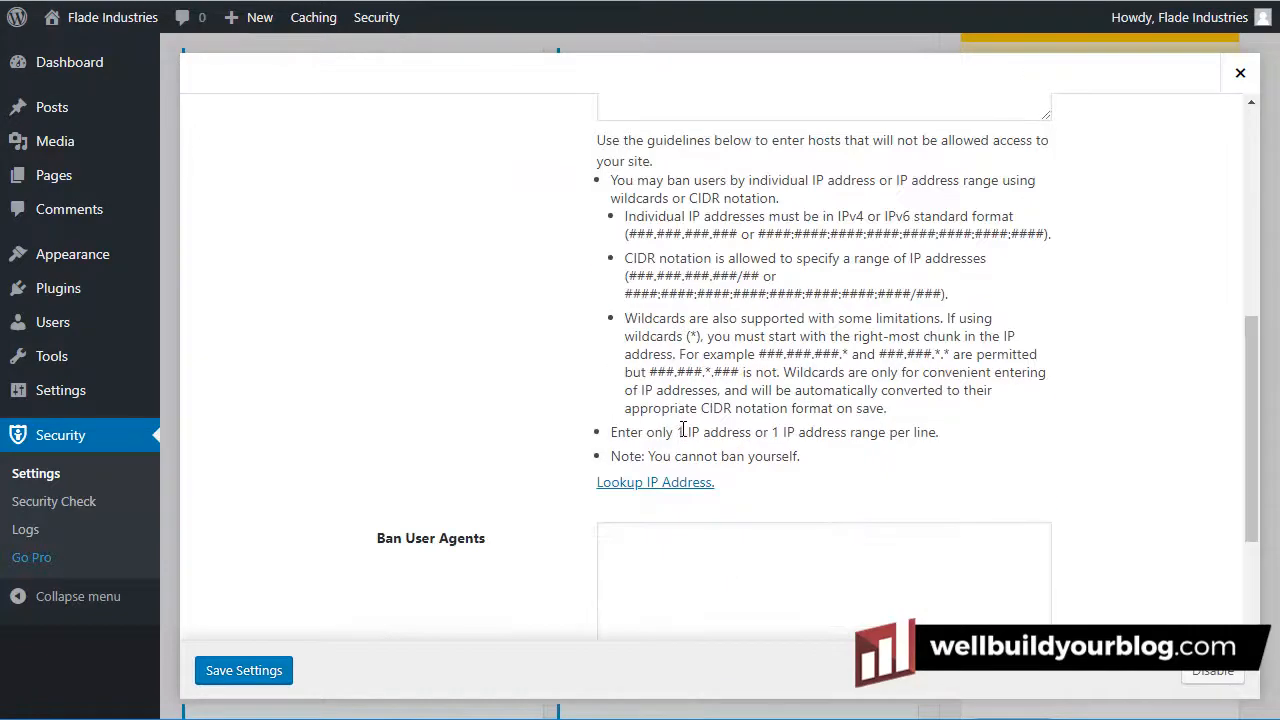
{"action": "scroll", "coordinate": [683, 430], "scroll_direction": "down", "scroll_amount": 2}
{"action": "scroll", "coordinate": [690, 432], "scroll_direction": "up", "scroll_amount": 7}
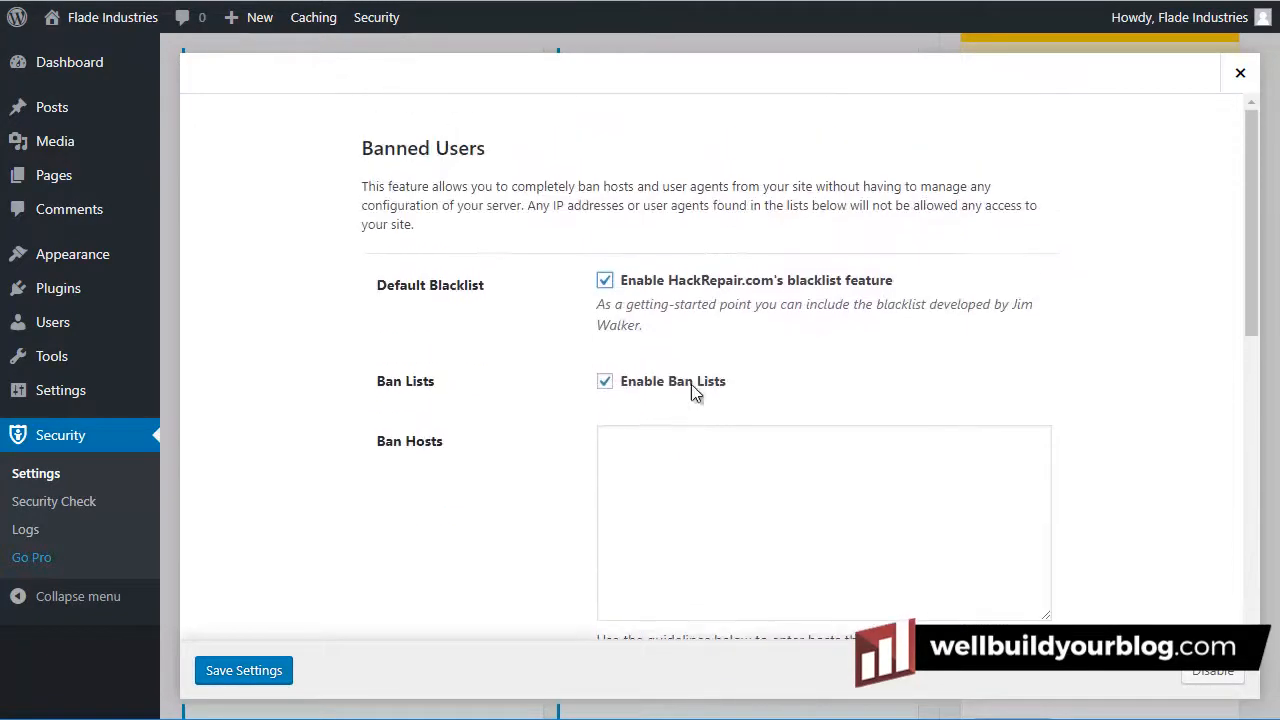
{"action": "scroll", "coordinate": [694, 423], "scroll_direction": "down", "scroll_amount": 6}
{"action": "scroll", "coordinate": [731, 466], "scroll_direction": "up", "scroll_amount": 6}
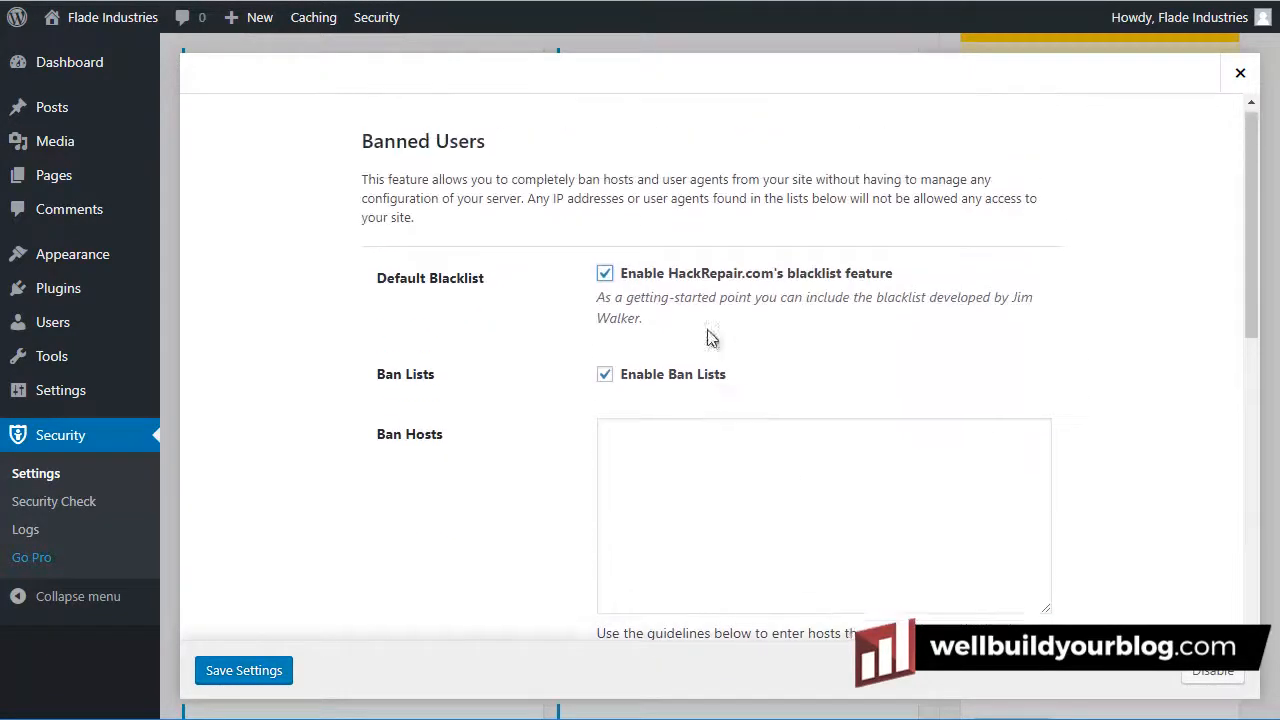
{"action": "scroll", "coordinate": [697, 297], "scroll_direction": "down", "scroll_amount": 1}
{"action": "left_click", "coordinate": [262, 674]}
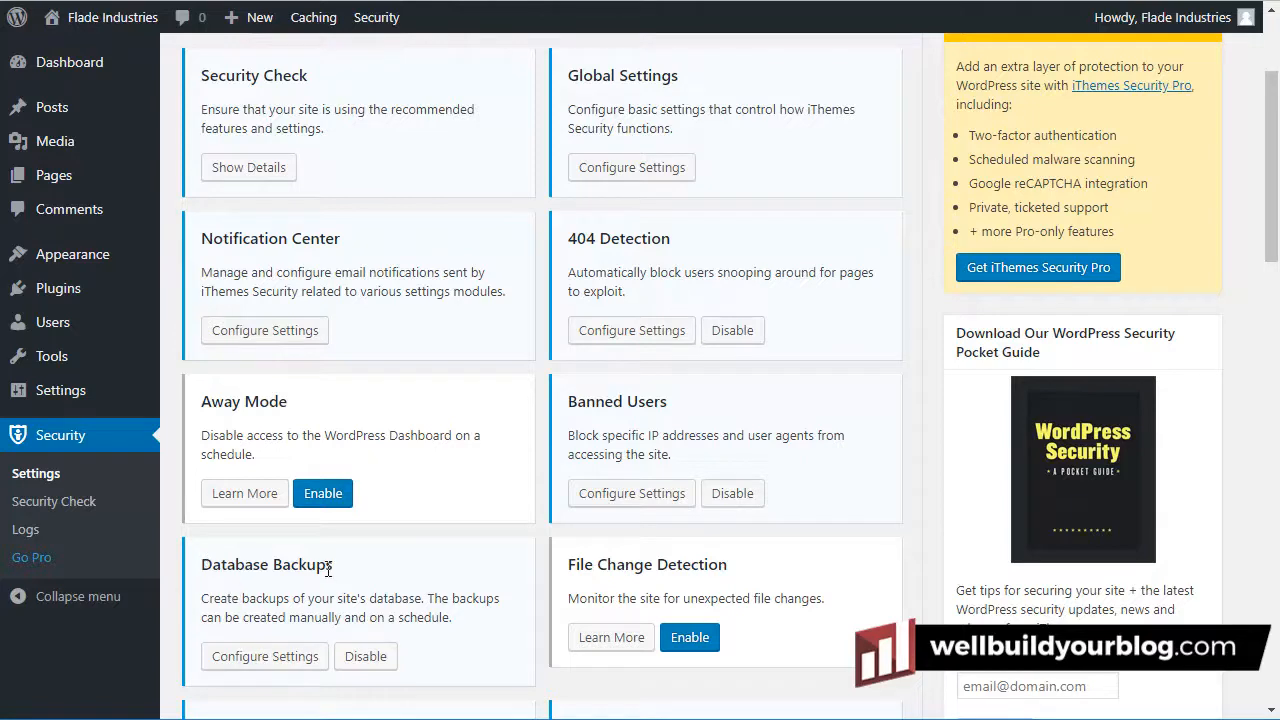
Set Database Backups to Backup Full Database with the Email Only method, and save
{"action": "left_click", "coordinate": [266, 656]}
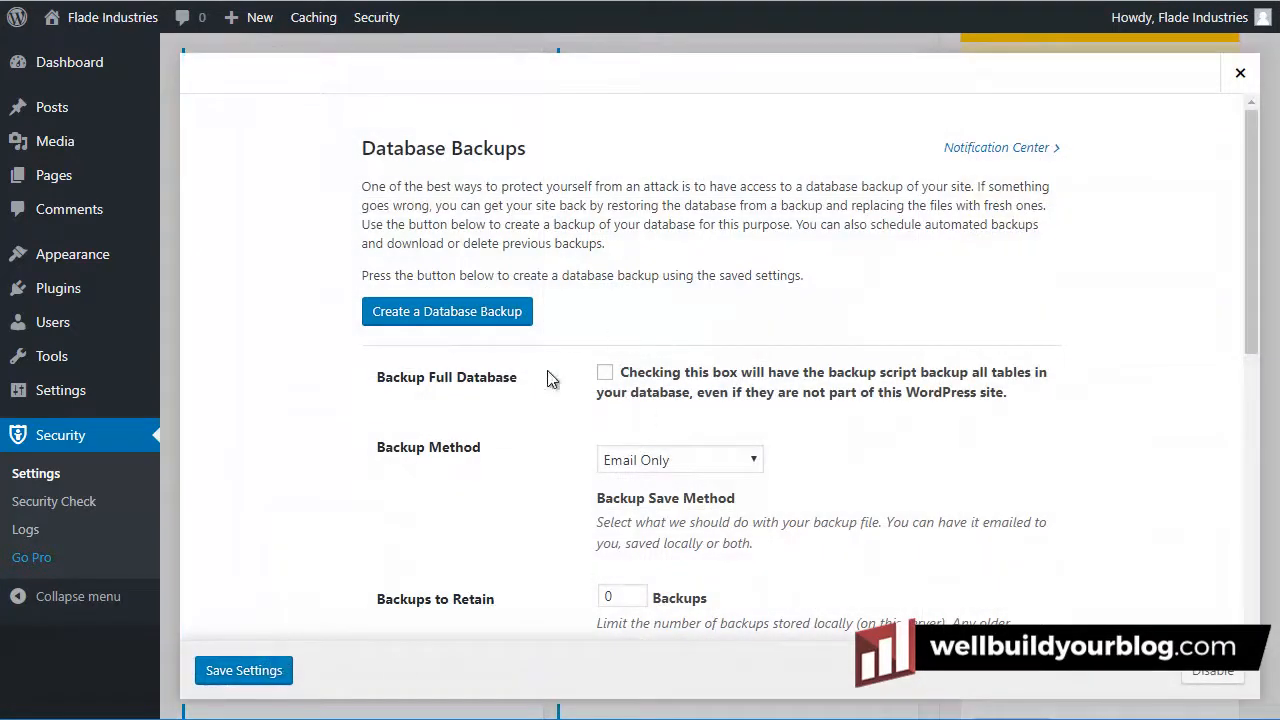
{"action": "left_click", "coordinate": [604, 373]}
{"action": "scroll", "coordinate": [625, 408], "scroll_direction": "down", "scroll_amount": 2}
{"action": "left_click", "coordinate": [651, 264]}
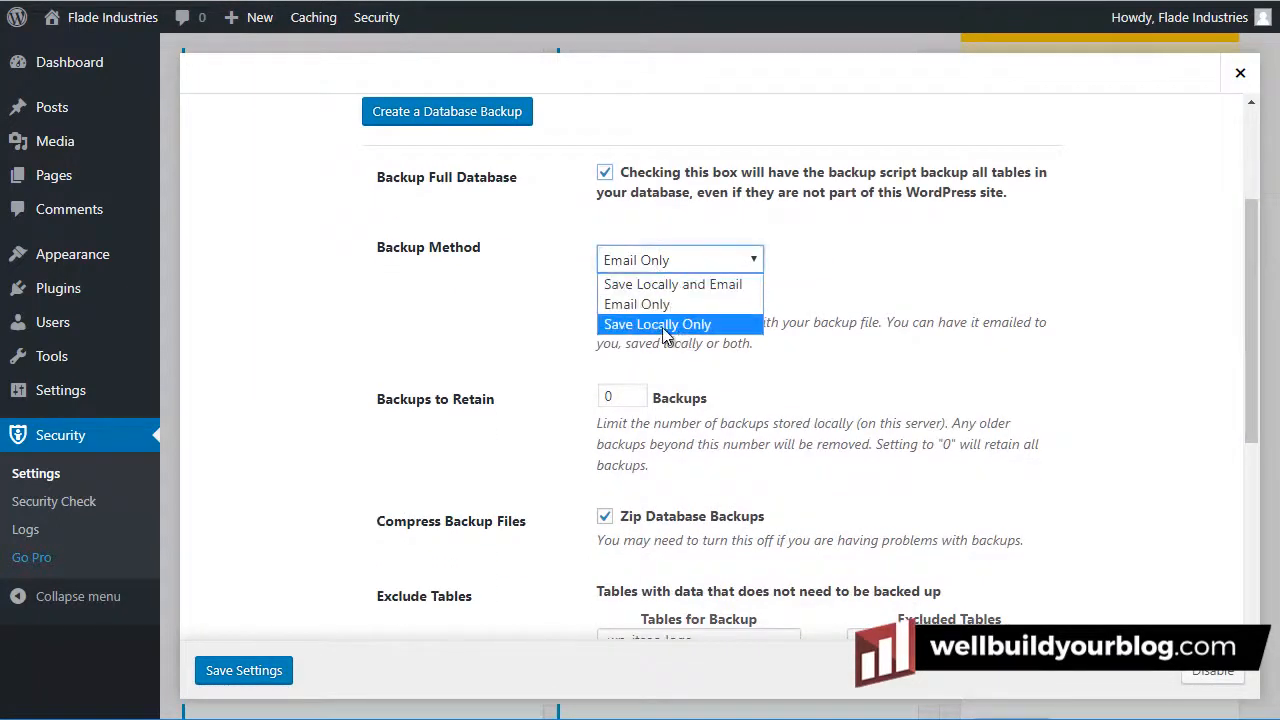
{"action": "left_click", "coordinate": [646, 303]}
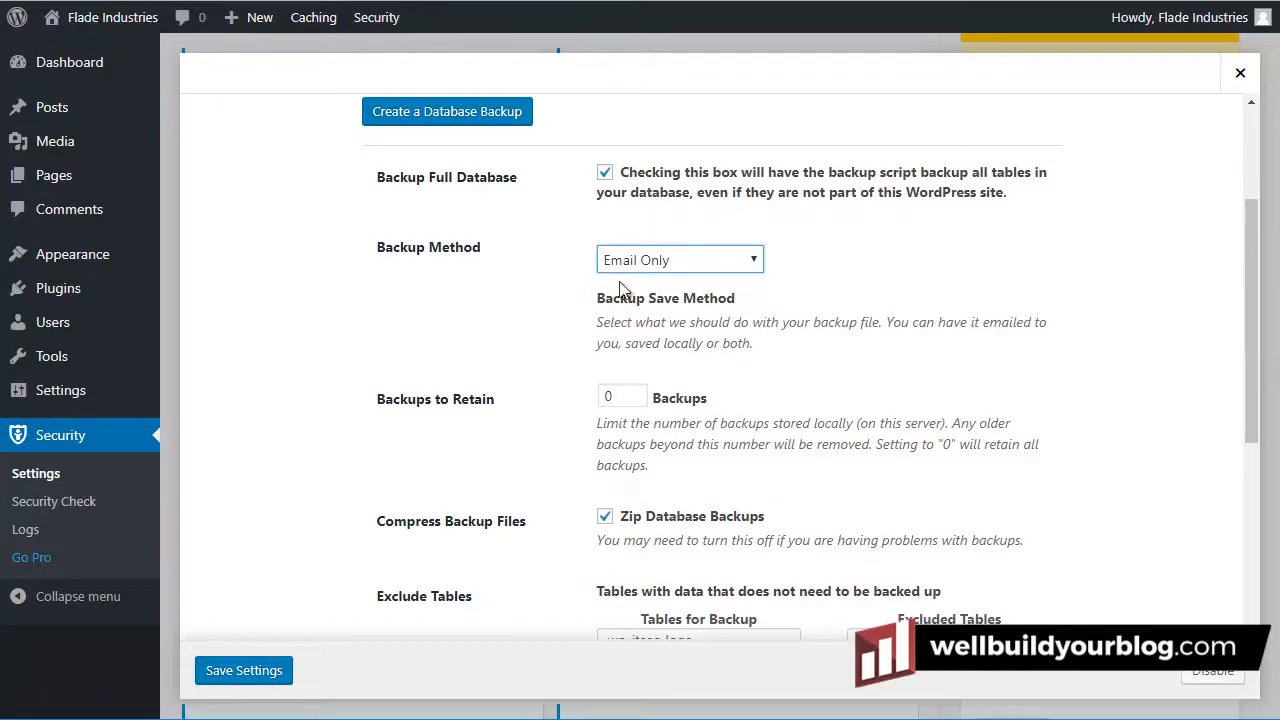
{"action": "scroll", "coordinate": [758, 325], "scroll_direction": "down", "scroll_amount": 2}
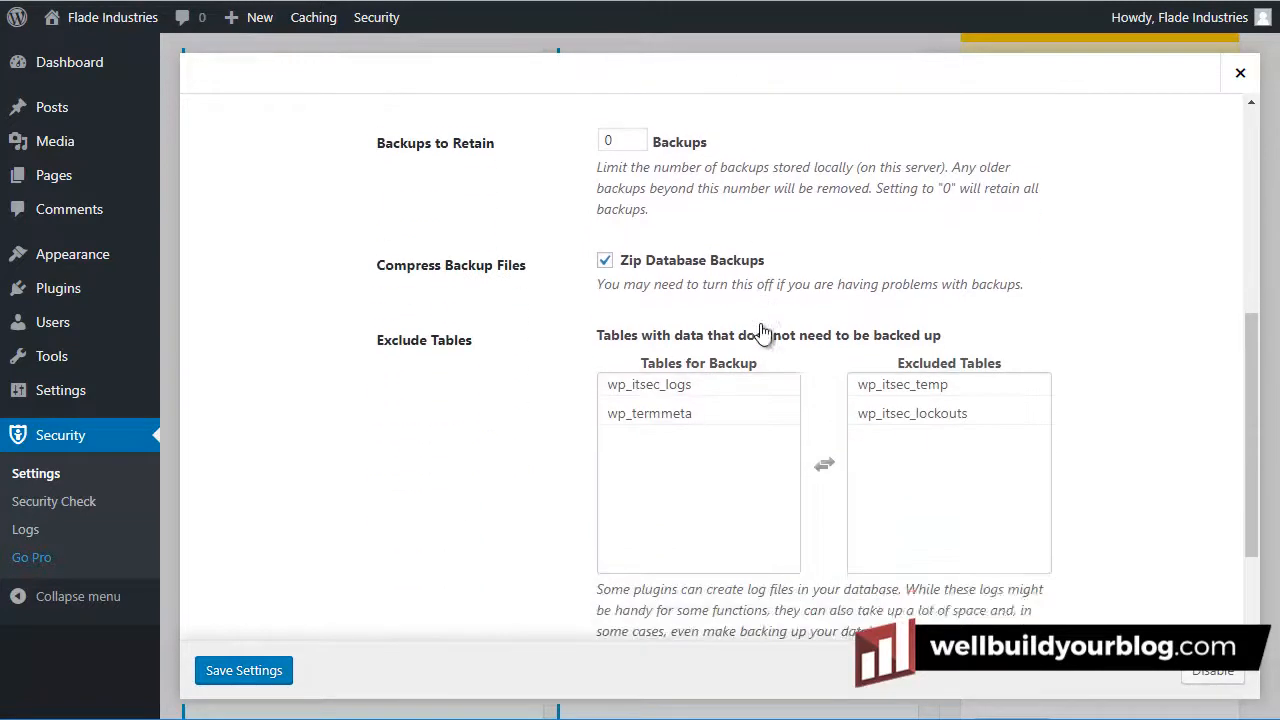
{"action": "scroll", "coordinate": [762, 332], "scroll_direction": "down", "scroll_amount": 2}
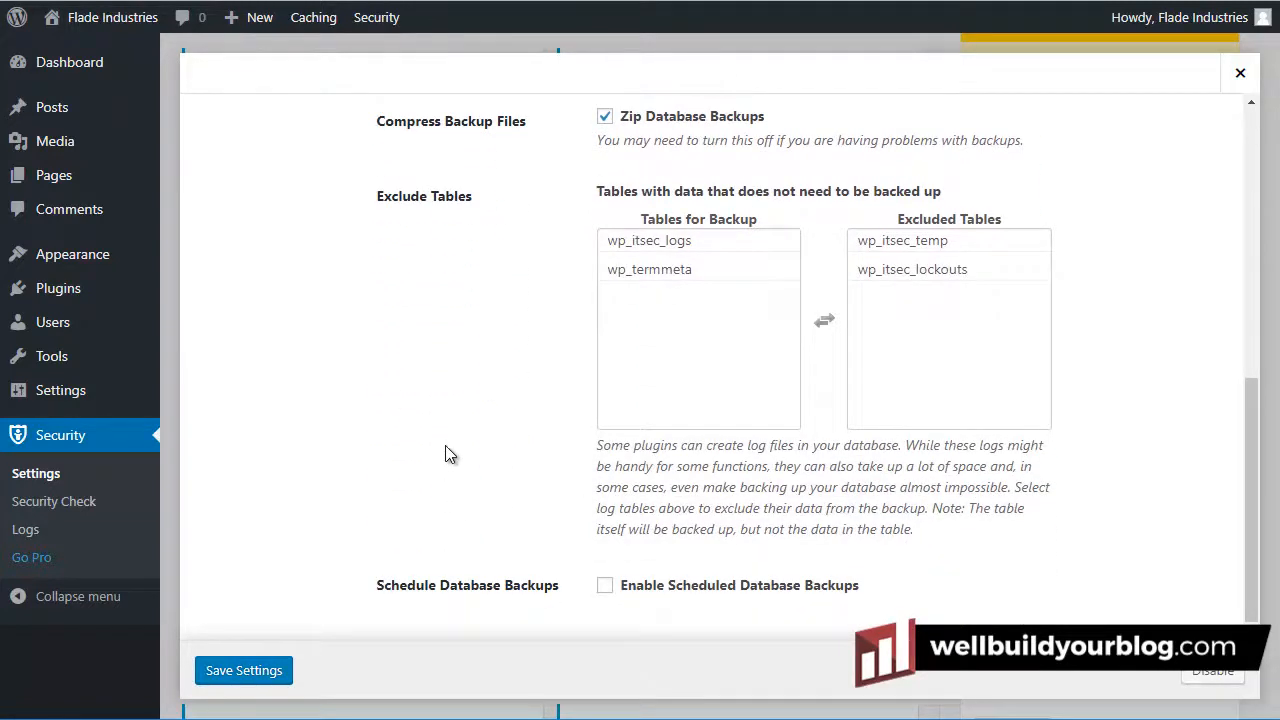
{"action": "scroll", "coordinate": [428, 466], "scroll_direction": "up", "scroll_amount": 5}
{"action": "scroll", "coordinate": [428, 457], "scroll_direction": "down", "scroll_amount": 3}
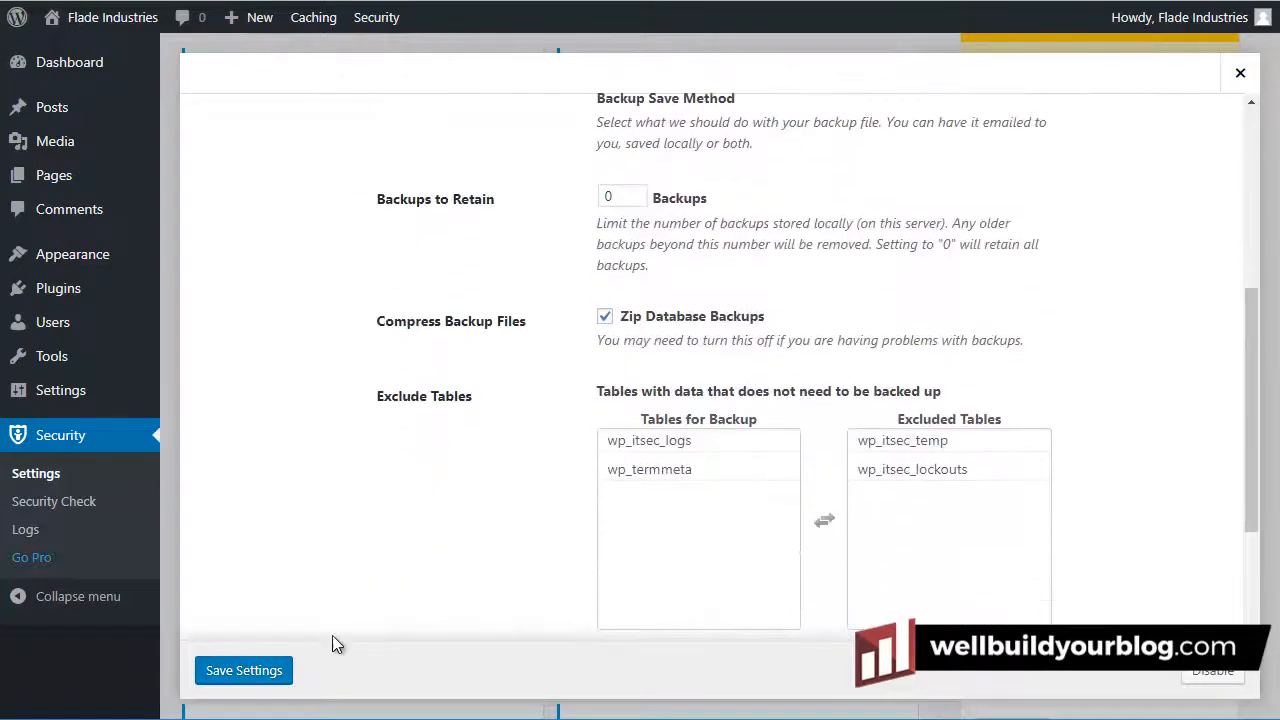
{"action": "left_click", "coordinate": [258, 674]}
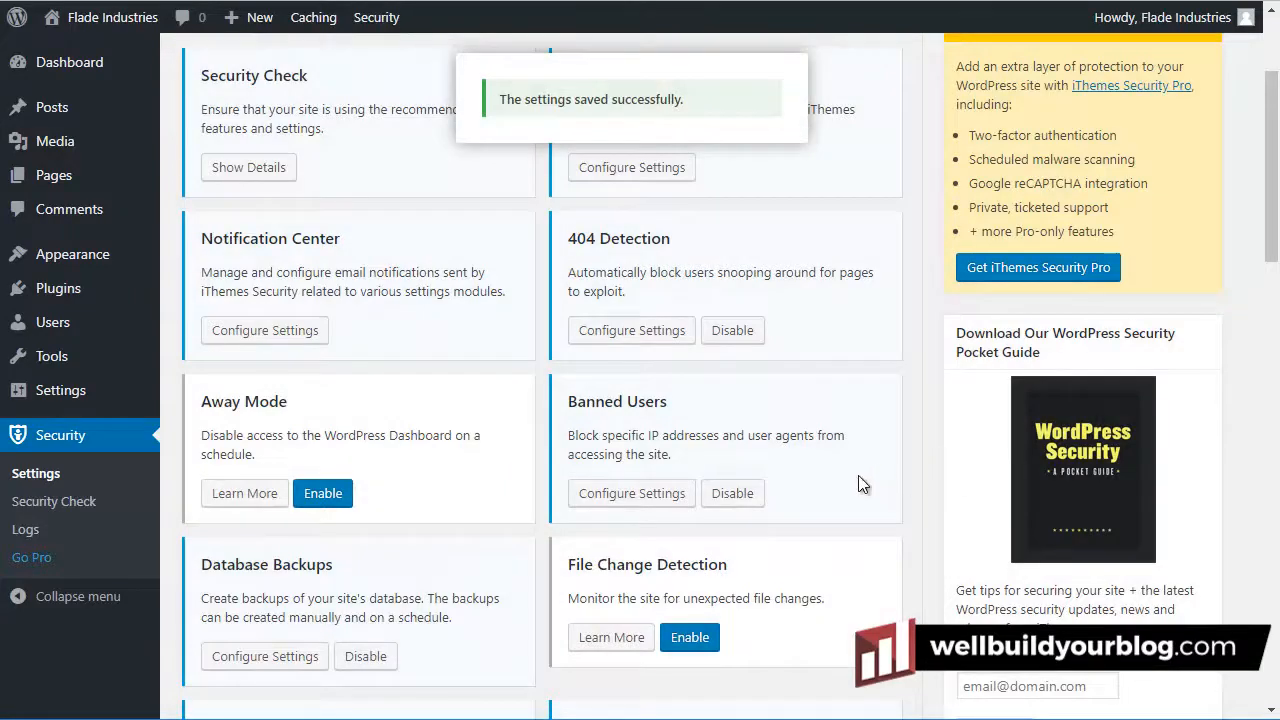
{"action": "scroll", "coordinate": [751, 493], "scroll_direction": "down", "scroll_amount": 1}
Turn on the System Tweaks module and bring up its settings
{"action": "scroll", "coordinate": [751, 493], "scroll_direction": "down", "scroll_amount": 7}
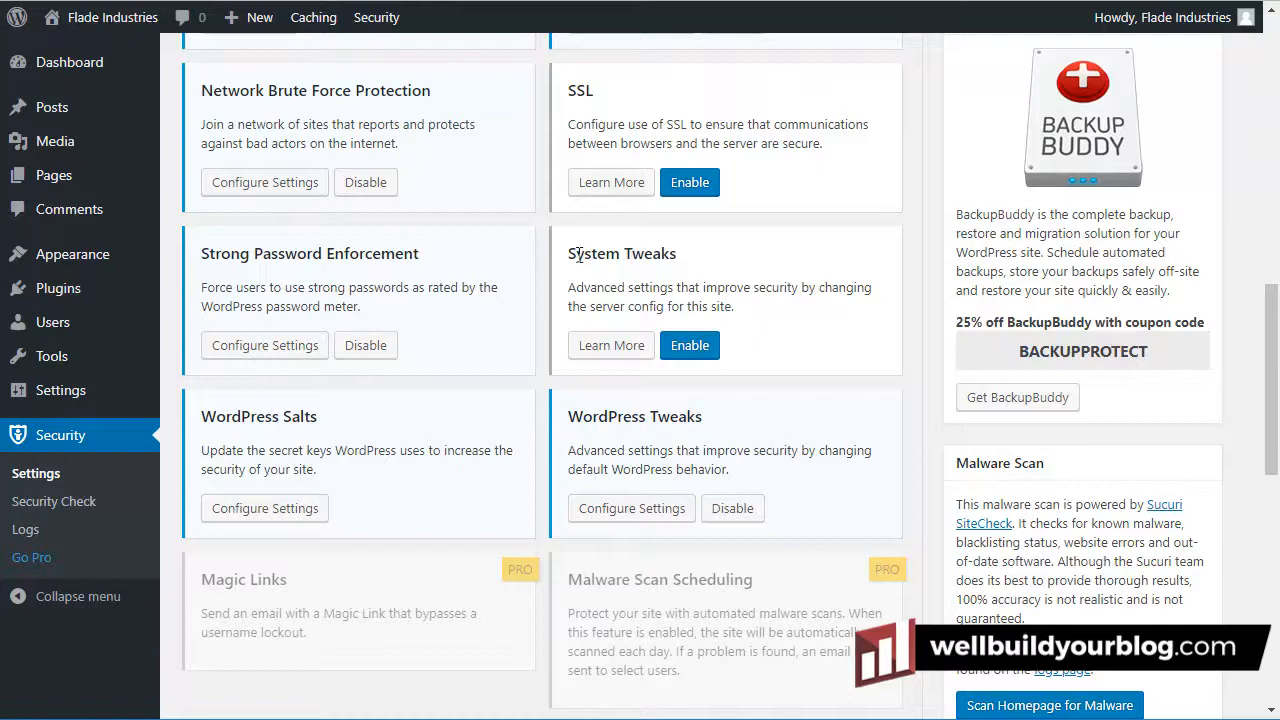
{"action": "left_click", "coordinate": [690, 347]}
{"action": "left_click", "coordinate": [626, 352]}
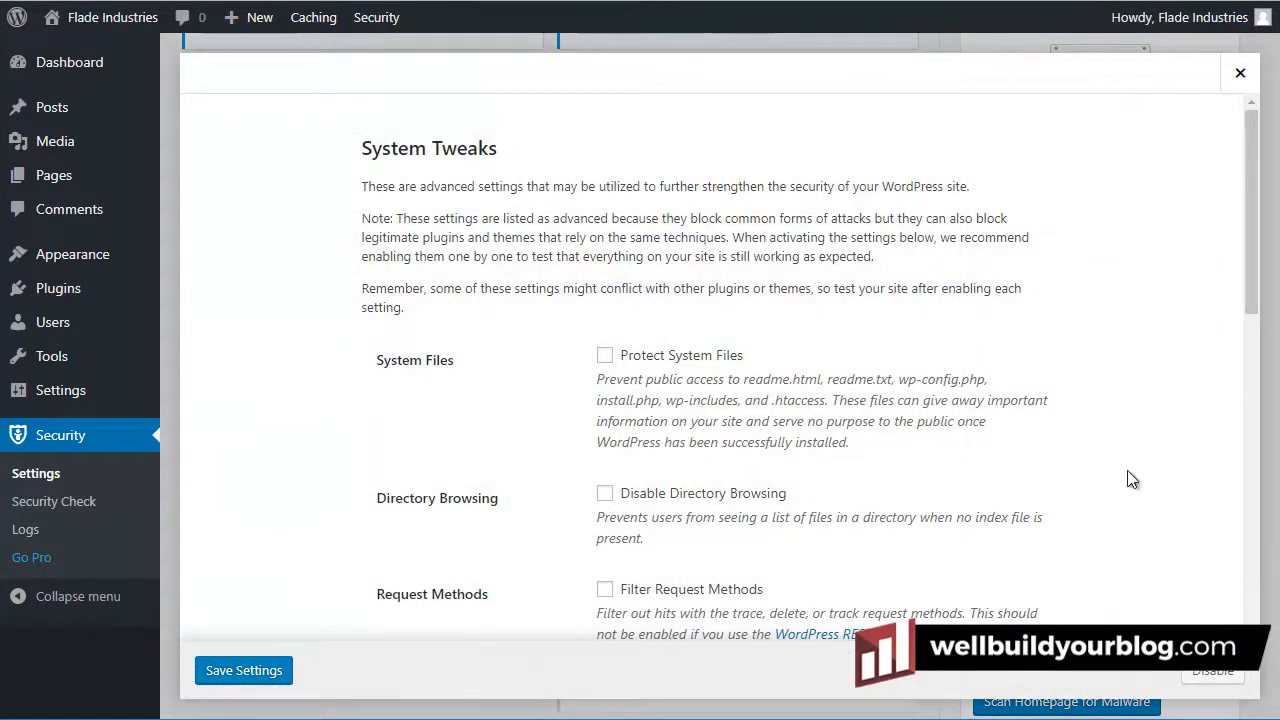
{"action": "scroll", "coordinate": [702, 349], "scroll_direction": "down", "scroll_amount": 4}
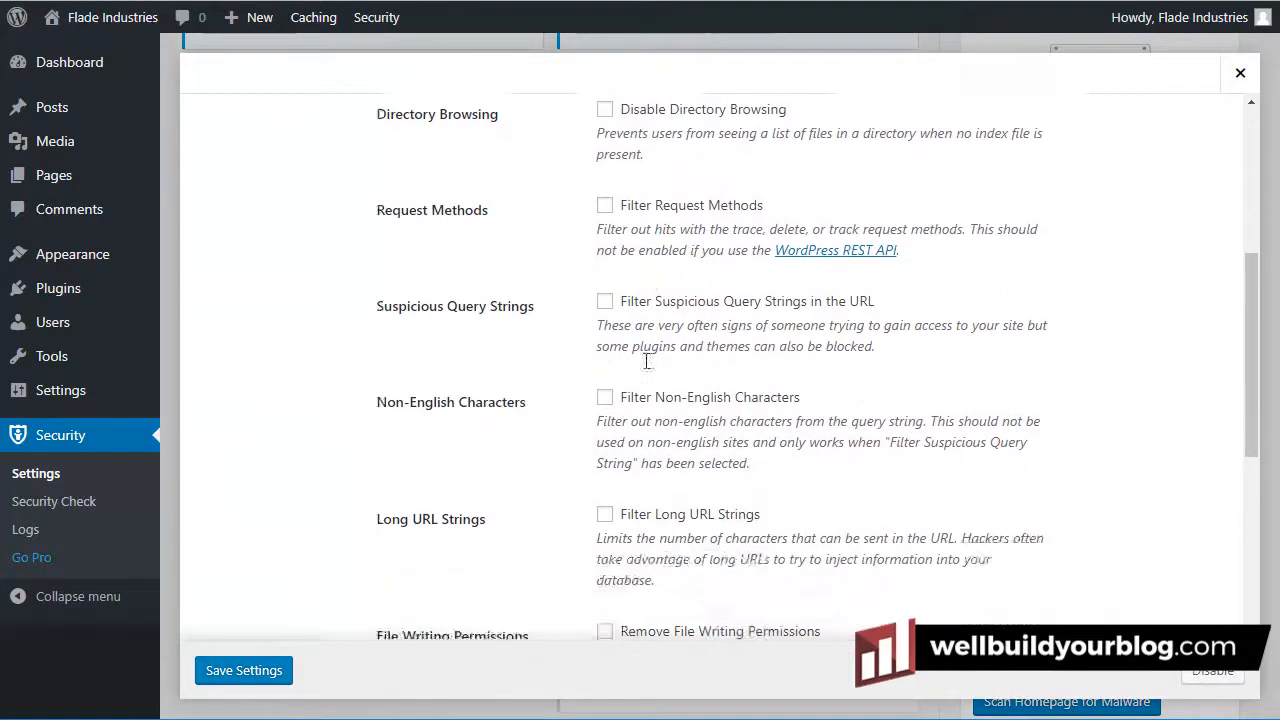
{"action": "scroll", "coordinate": [645, 370], "scroll_direction": "down", "scroll_amount": 4}
{"action": "scroll", "coordinate": [652, 362], "scroll_direction": "up", "scroll_amount": 9}
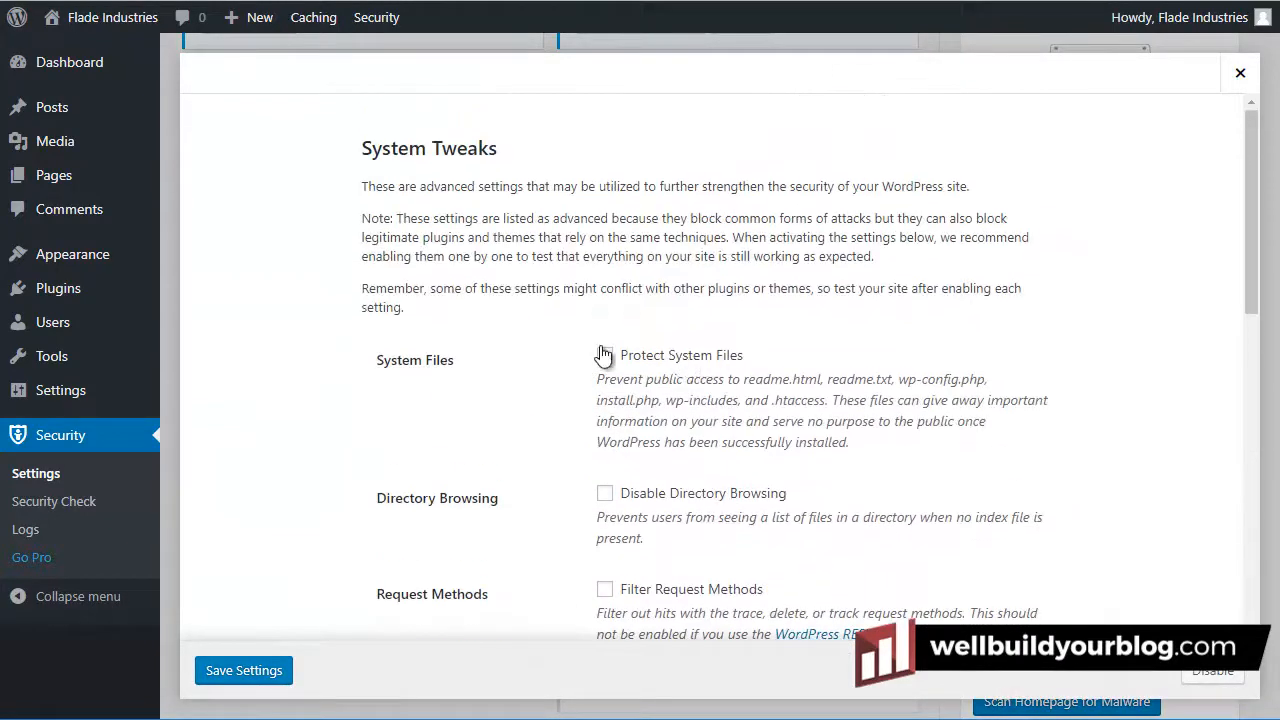
Protect system files, disable directory browsing, and filter request methods, suspicious, non-English and long query strings
{"action": "left_click", "coordinate": [606, 357]}
{"action": "left_click", "coordinate": [605, 494]}
{"action": "scroll", "coordinate": [605, 497], "scroll_direction": "down", "scroll_amount": 3}
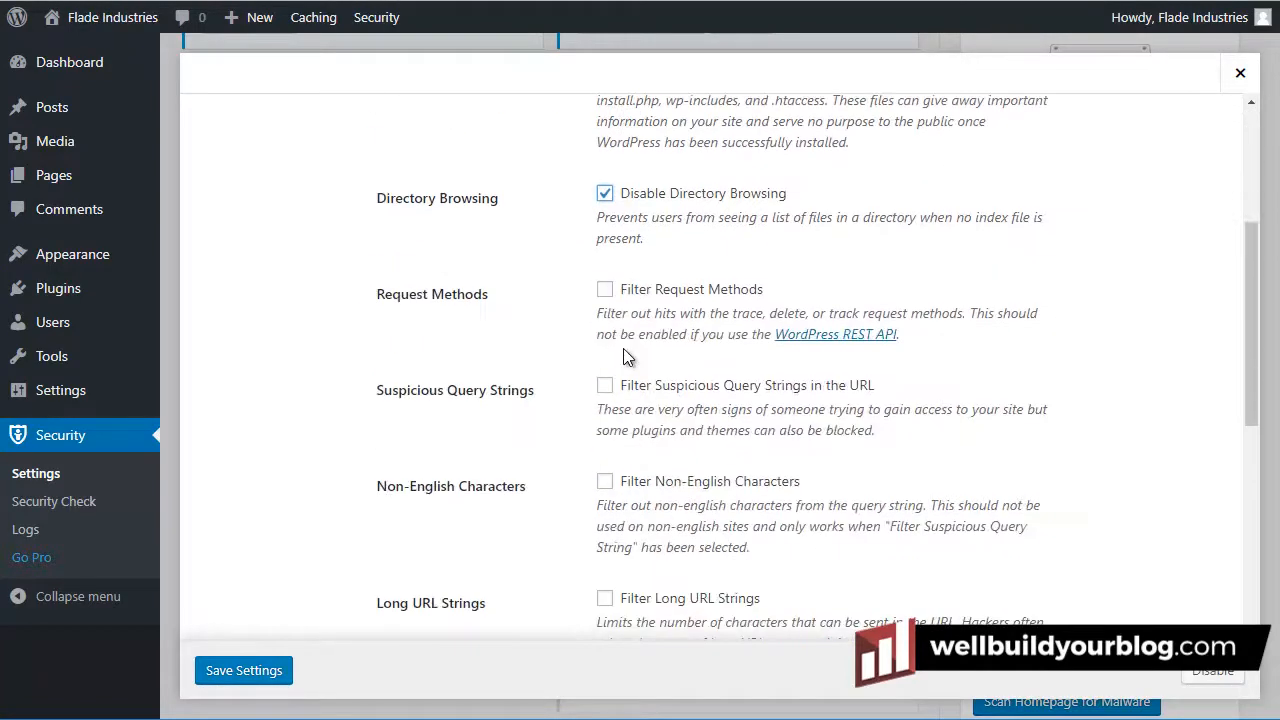
{"action": "left_click", "coordinate": [605, 589]}
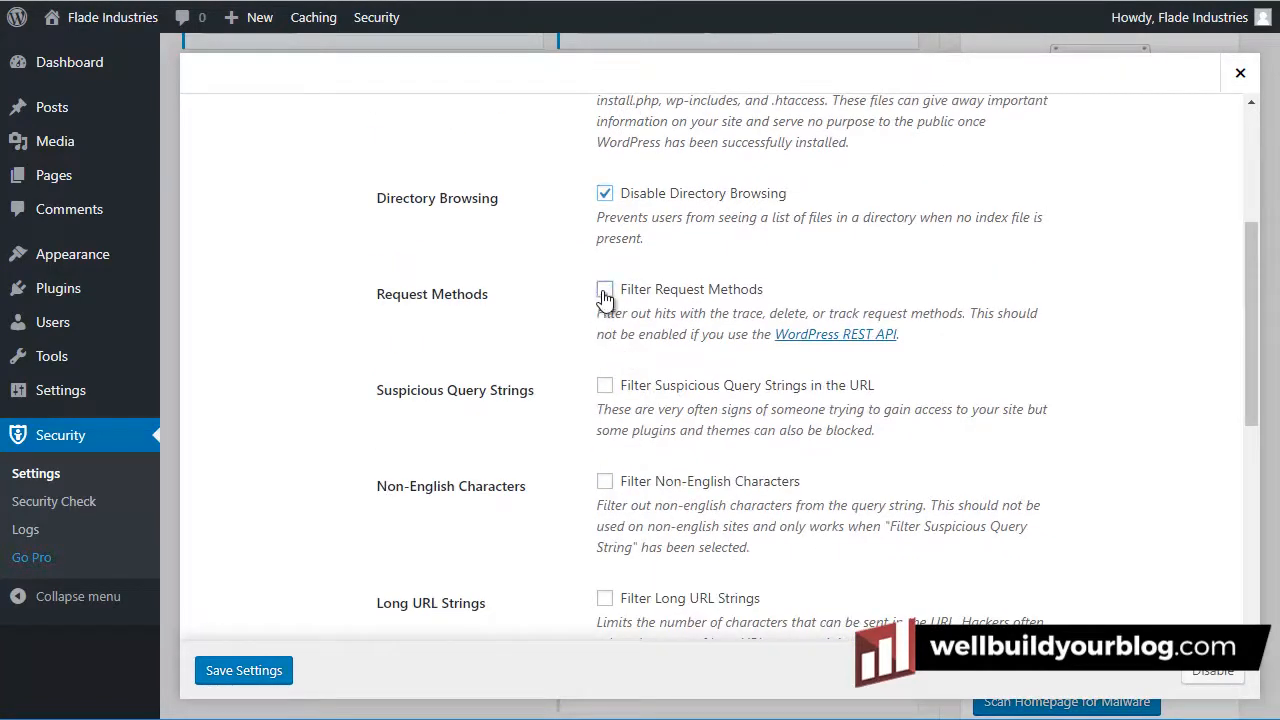
{"action": "left_click", "coordinate": [605, 389]}
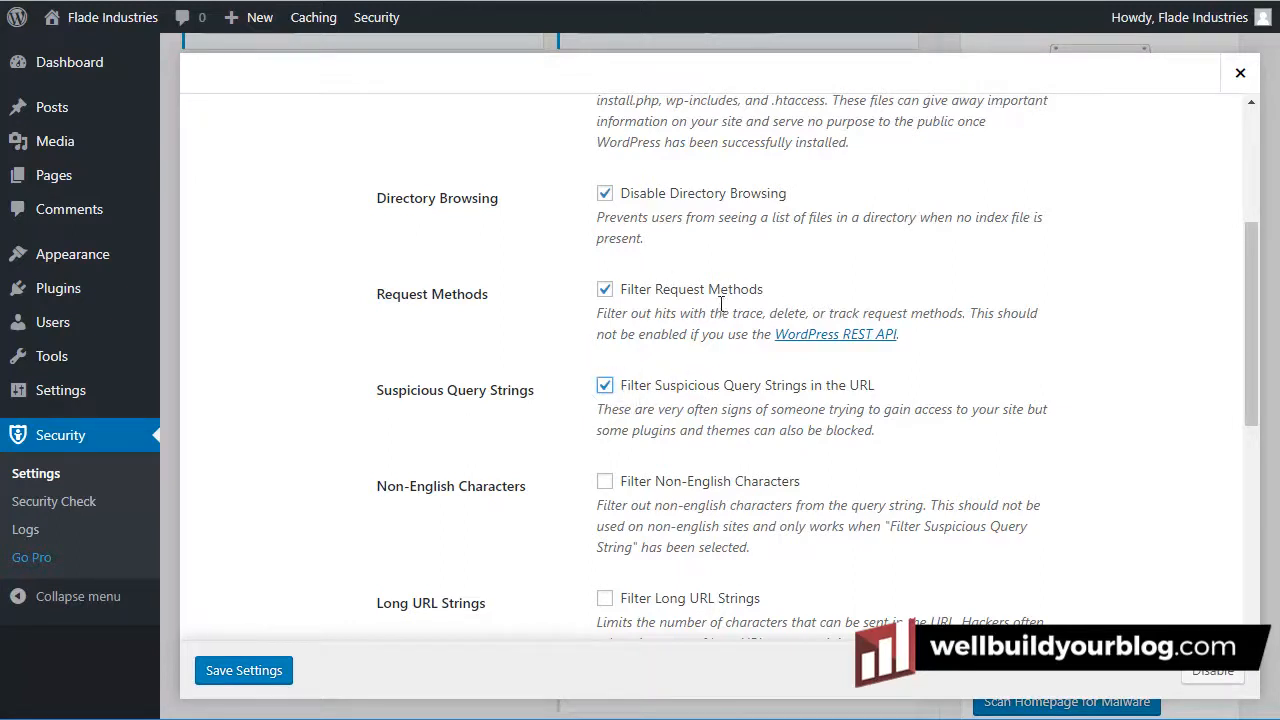
{"action": "scroll", "coordinate": [700, 314], "scroll_direction": "down", "scroll_amount": 2}
{"action": "left_click", "coordinate": [604, 282]}
{"action": "left_click", "coordinate": [604, 398]}
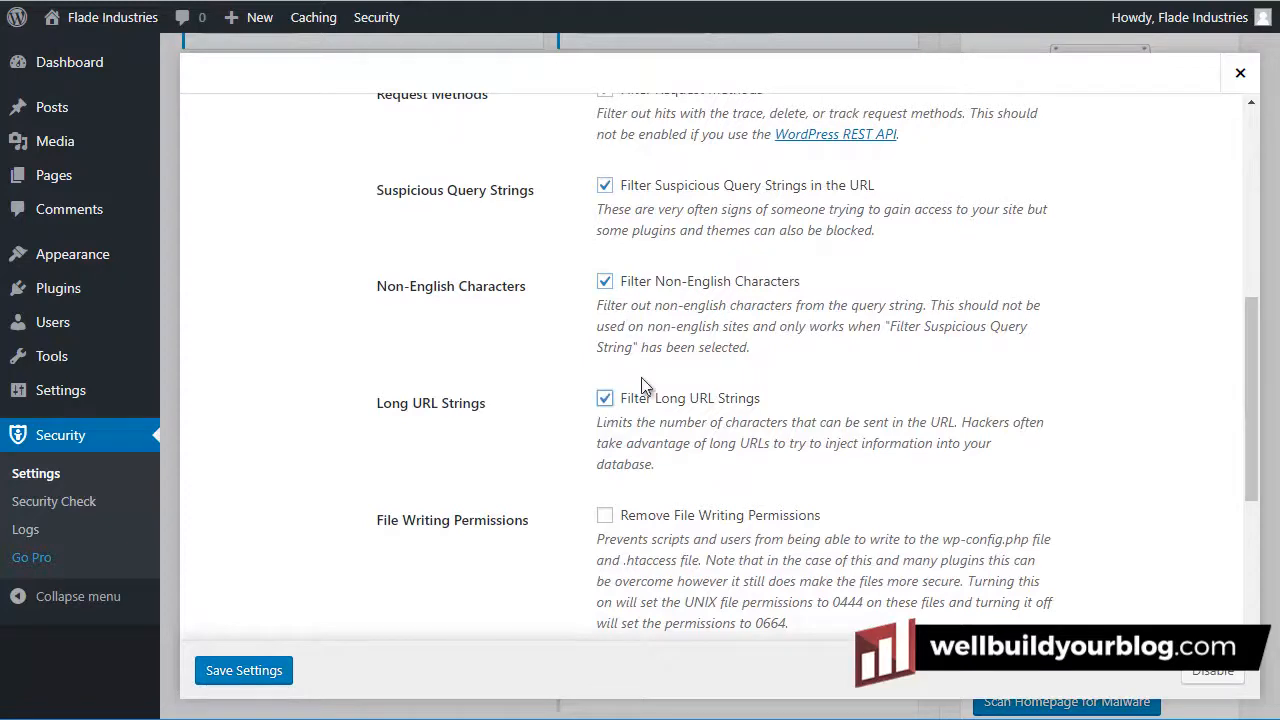
Remove config file write permissions, disable PHP in uploads, plugins and themes, and save
{"action": "scroll", "coordinate": [710, 325], "scroll_direction": "down", "scroll_amount": 2}
{"action": "scroll", "coordinate": [710, 325], "scroll_direction": "down", "scroll_amount": 1}
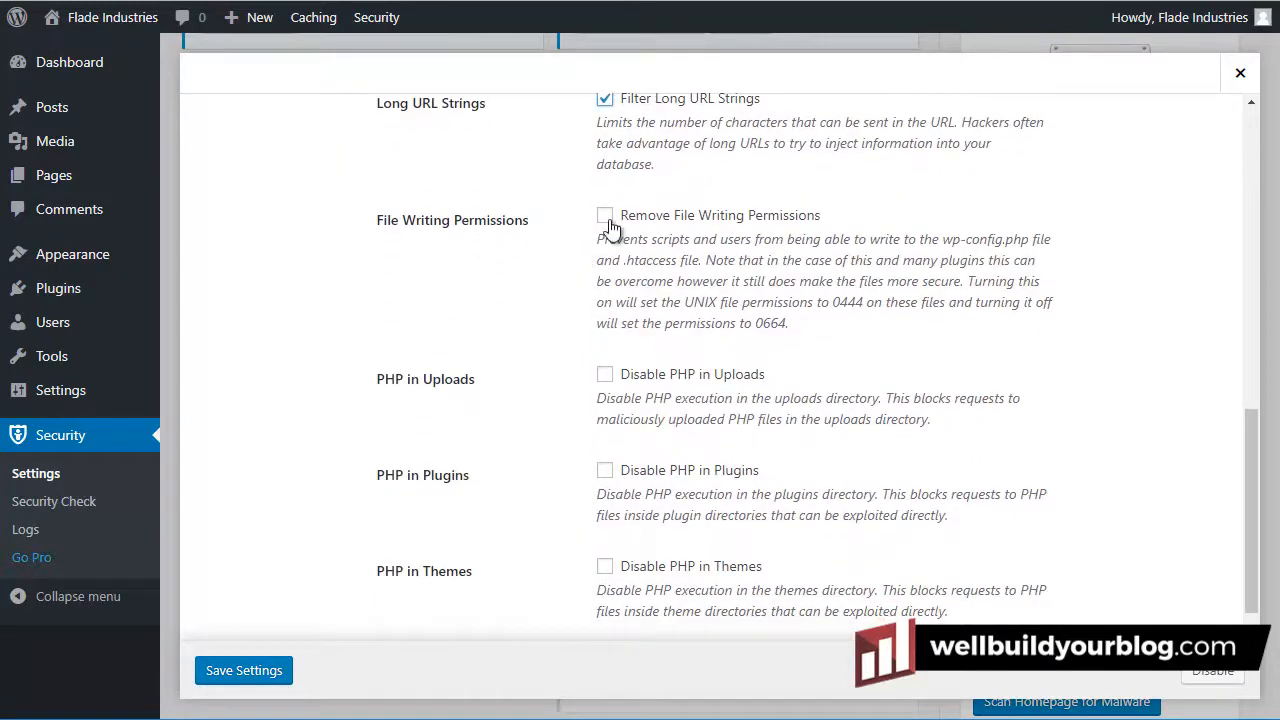
{"action": "left_click", "coordinate": [606, 216]}
{"action": "left_click", "coordinate": [605, 376]}
{"action": "left_click", "coordinate": [605, 471]}
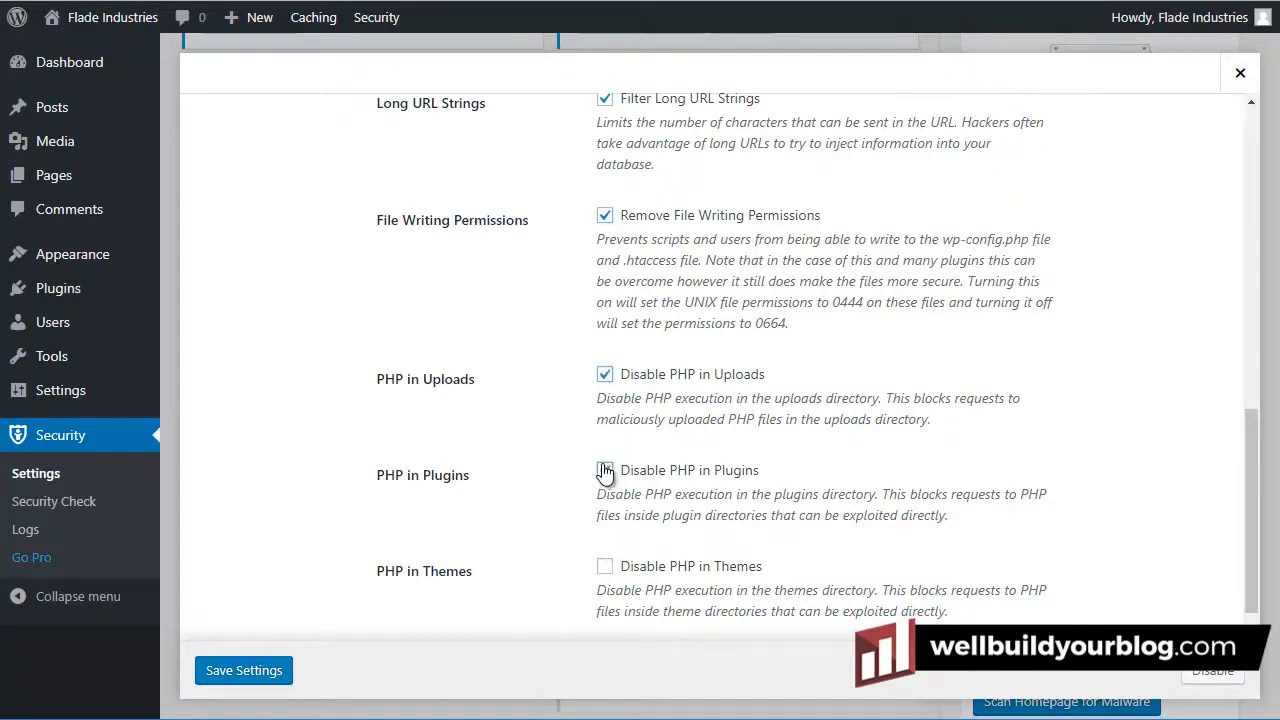
{"action": "left_click", "coordinate": [606, 568]}
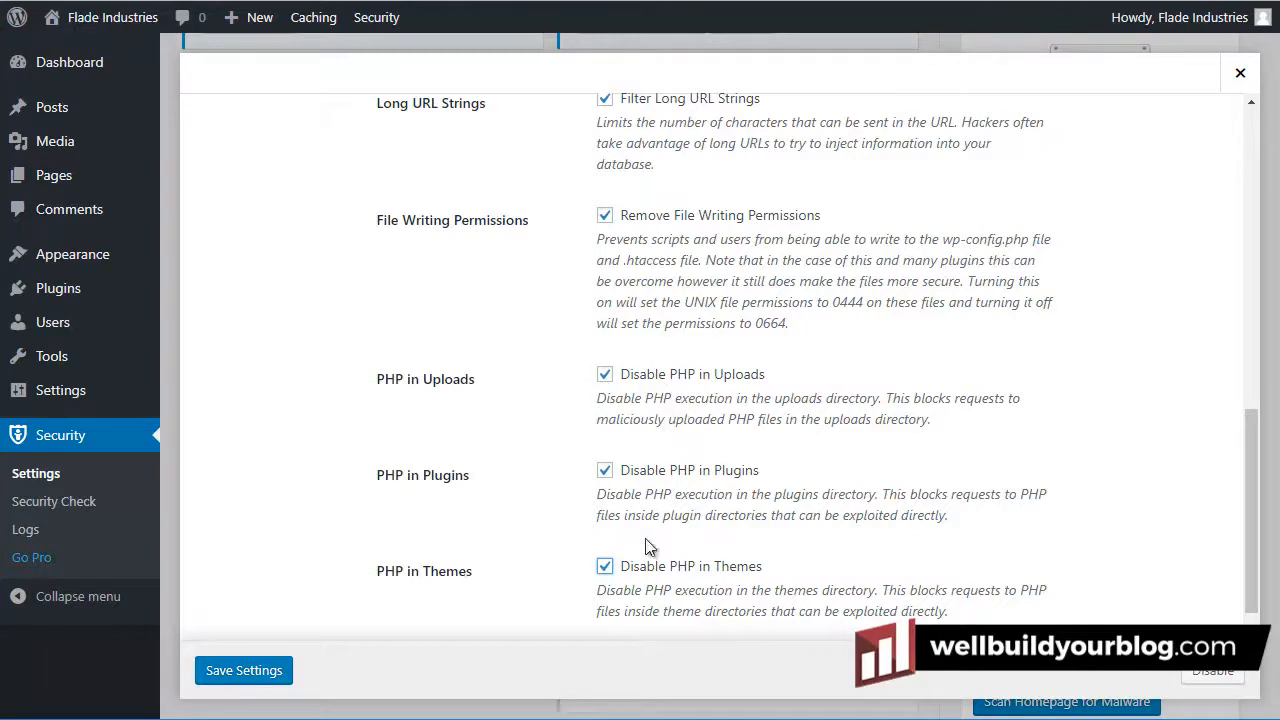
{"action": "left_click", "coordinate": [274, 677]}
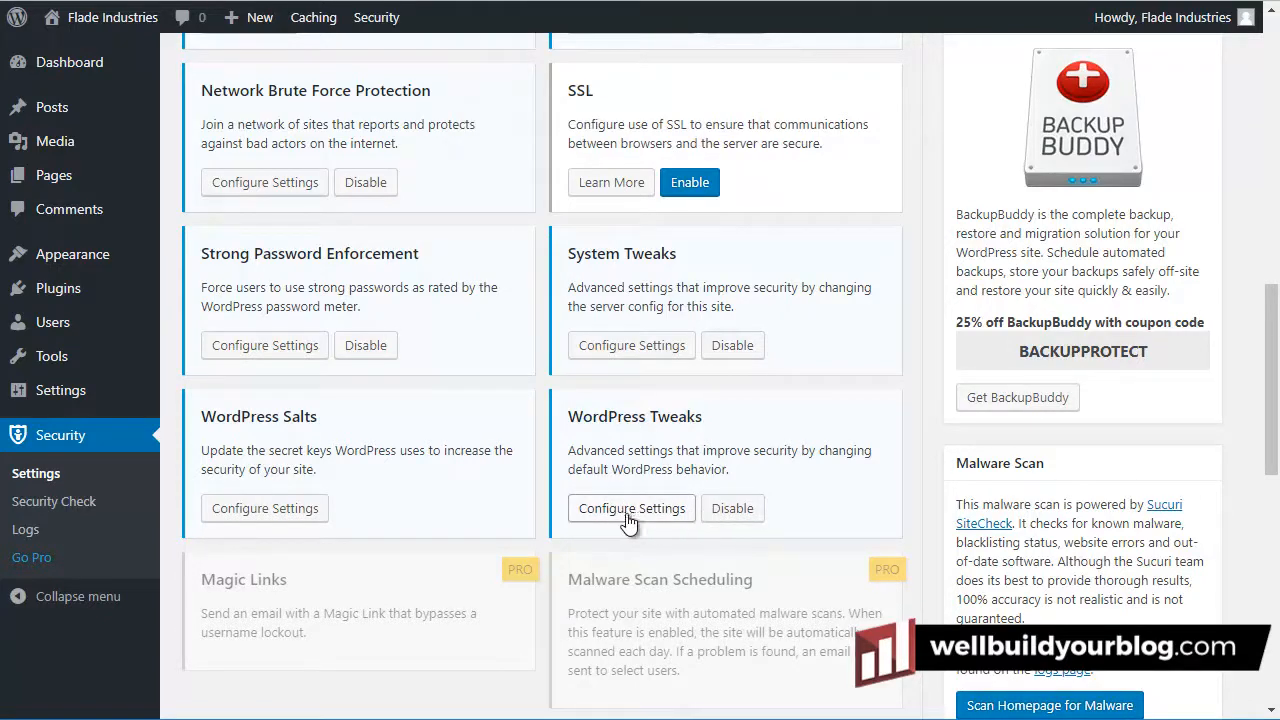
Remove the Windows Live Writer and RSD headers, reduce comment spam, and disable the file editor
{"action": "left_click", "coordinate": [666, 512]}
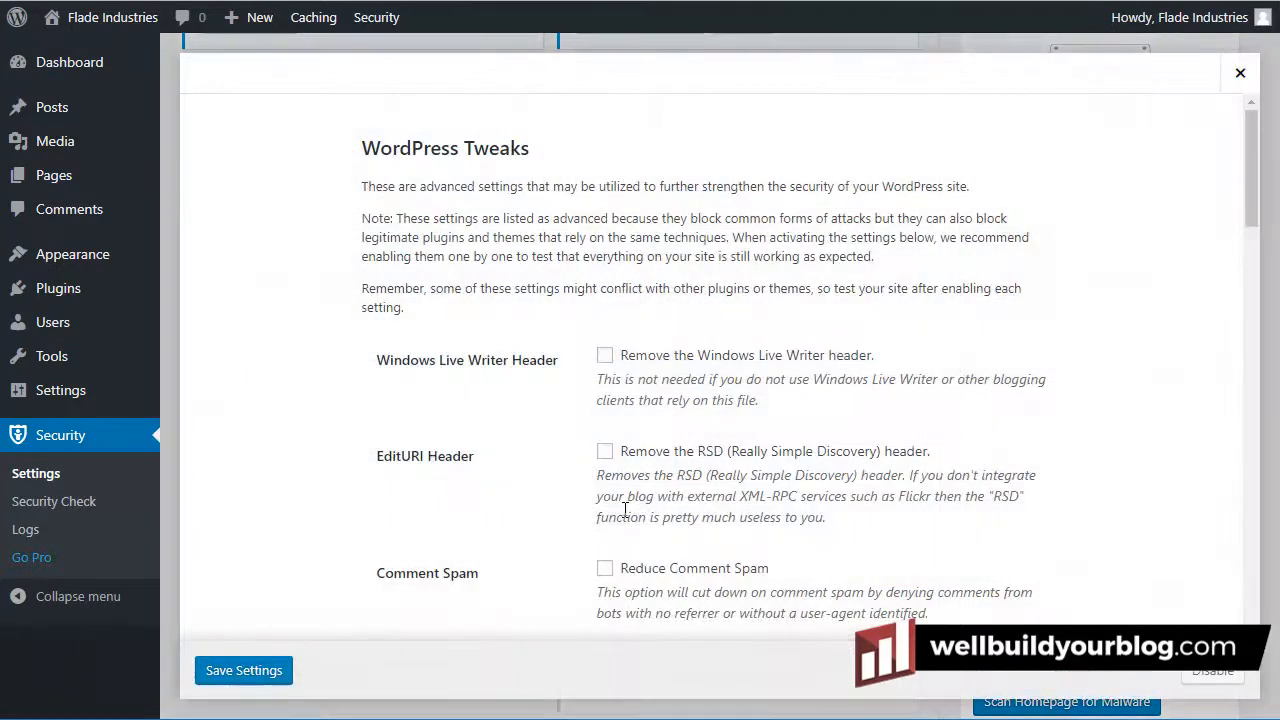
{"action": "left_click", "coordinate": [605, 357]}
{"action": "left_click", "coordinate": [605, 452]}
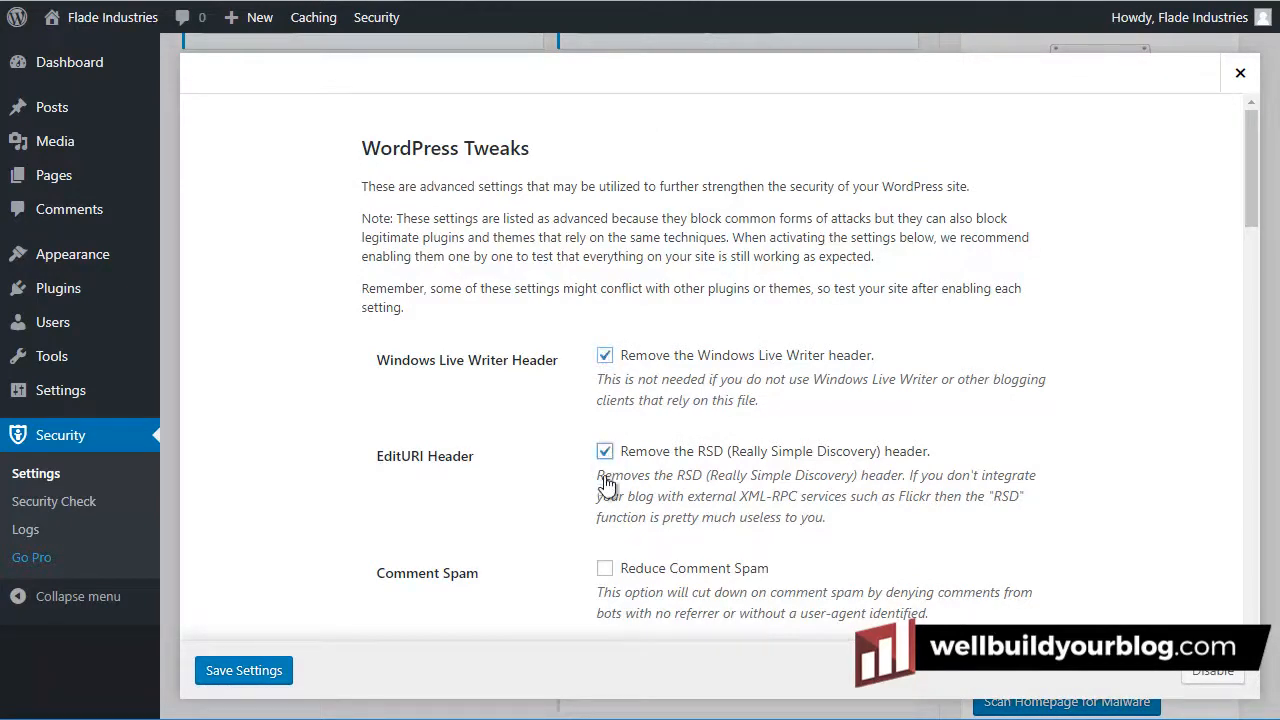
{"action": "left_click", "coordinate": [606, 569]}
{"action": "scroll", "coordinate": [568, 418], "scroll_direction": "down", "scroll_amount": 3}
{"action": "left_click", "coordinate": [605, 395]}
Hide author archives for users without posts, enable tabnapping protection, and save the WordPress Tweaks
{"action": "scroll", "coordinate": [590, 390], "scroll_direction": "down", "scroll_amount": 7}
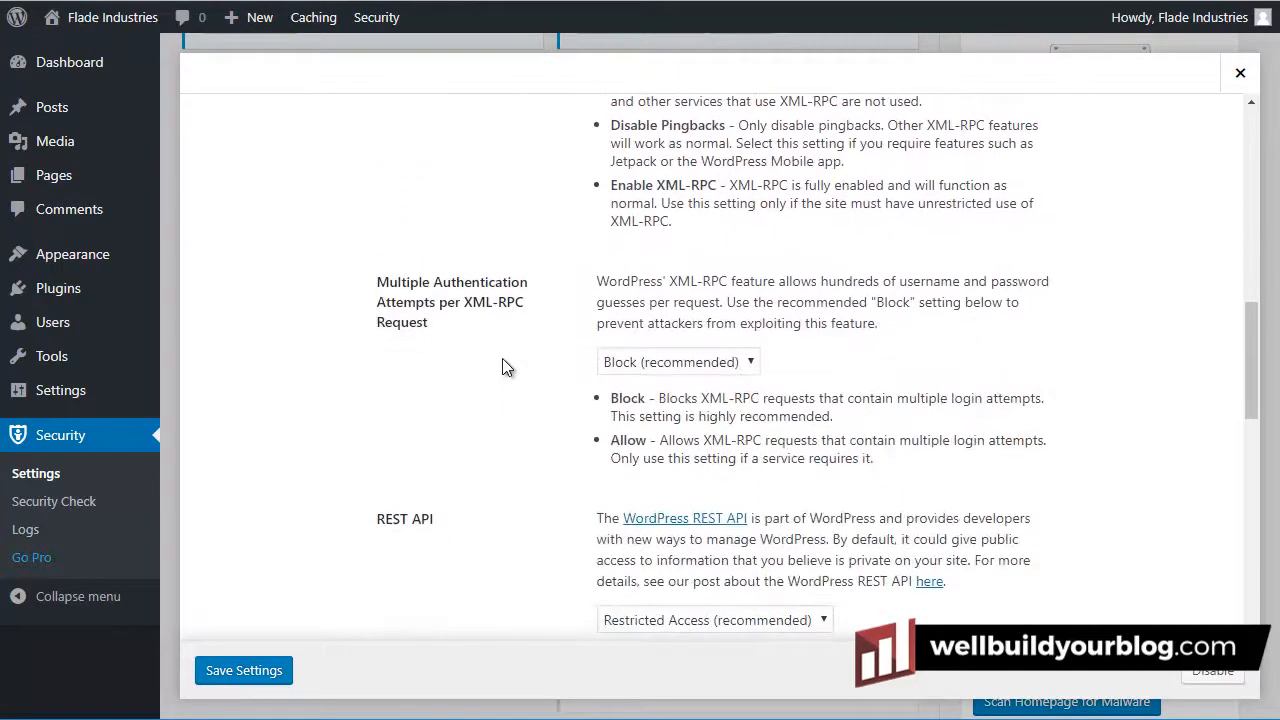
{"action": "scroll", "coordinate": [502, 368], "scroll_direction": "down", "scroll_amount": 7}
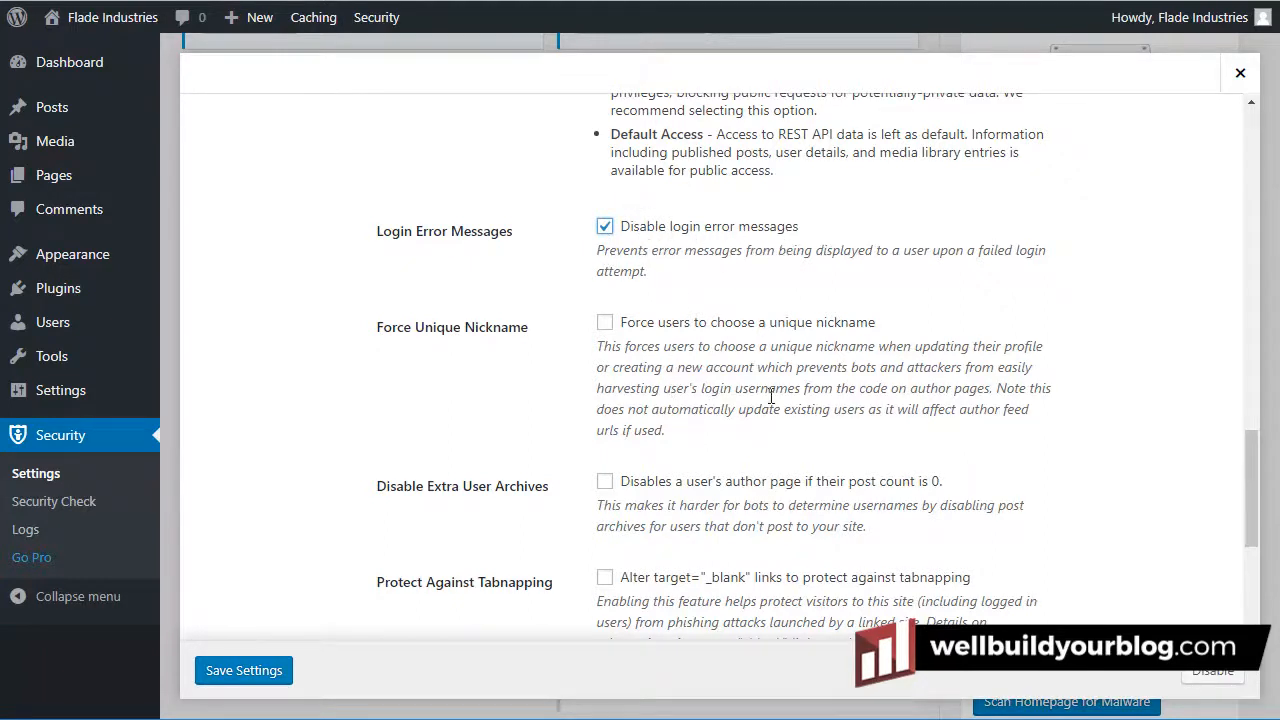
{"action": "scroll", "coordinate": [727, 327], "scroll_direction": "down", "scroll_amount": 1}
{"action": "scroll", "coordinate": [727, 327], "scroll_direction": "down", "scroll_amount": 2}
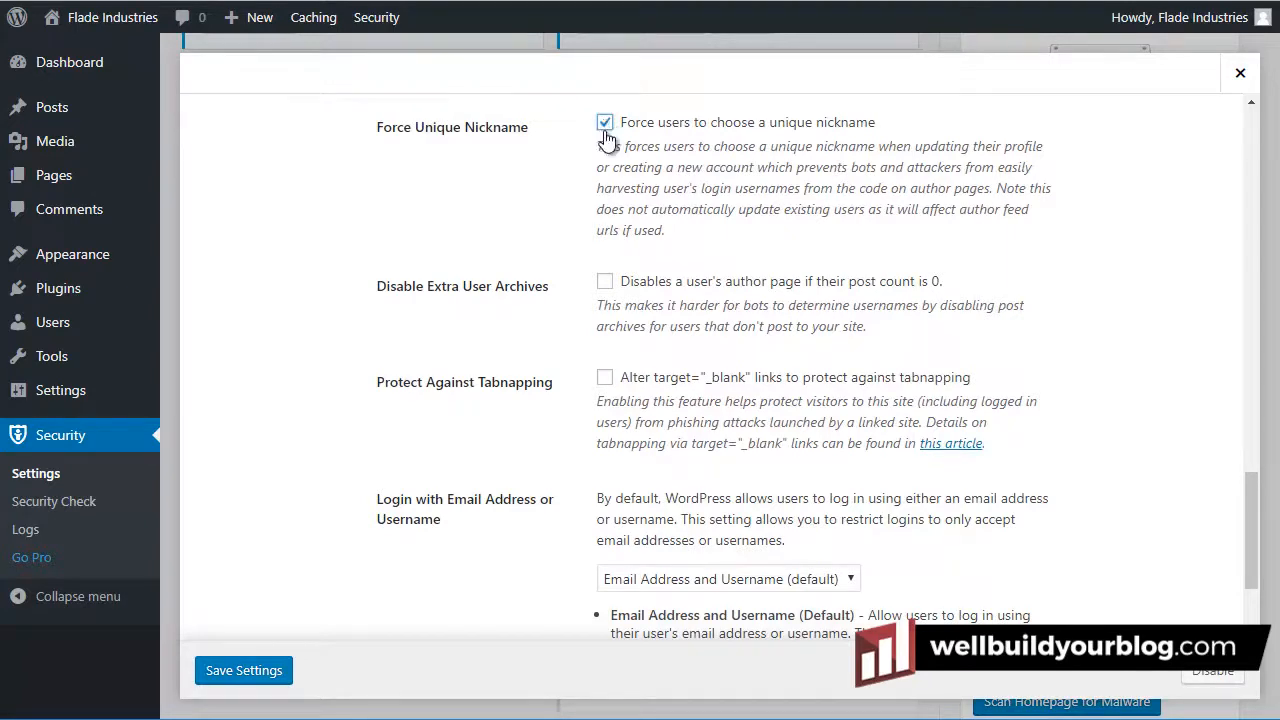
{"action": "left_click", "coordinate": [604, 281]}
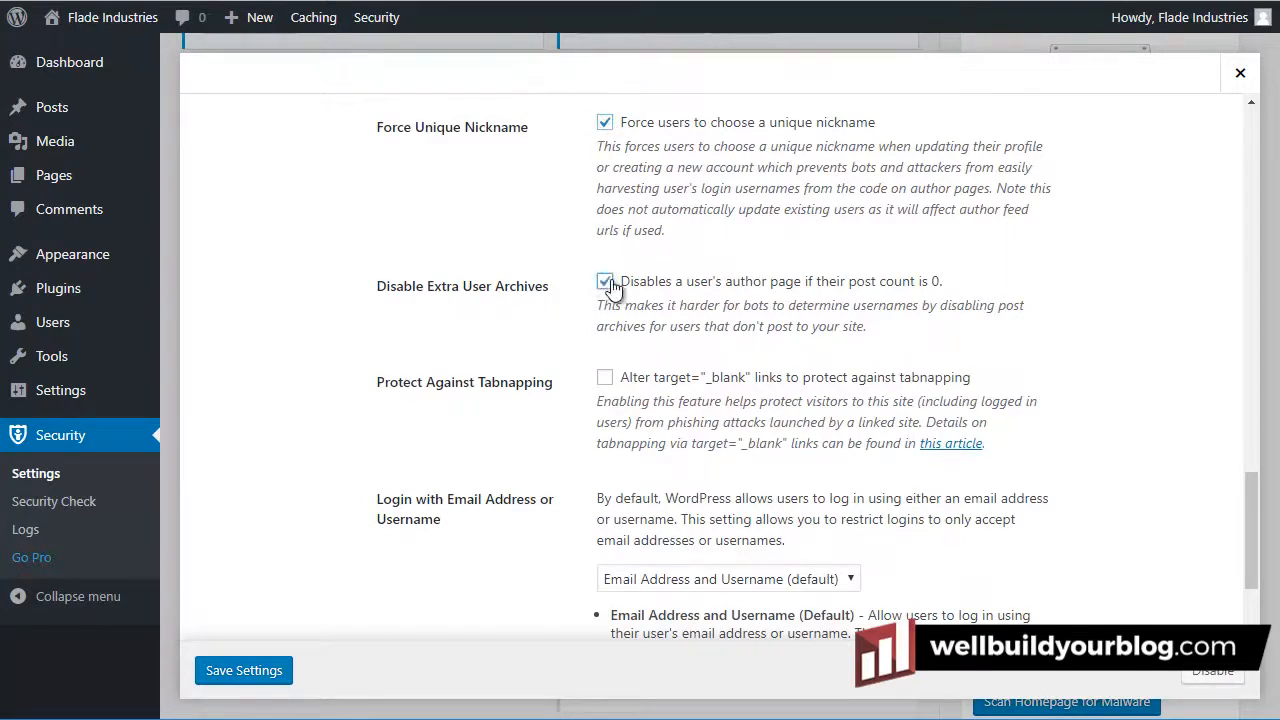
{"action": "left_click", "coordinate": [605, 377]}
{"action": "scroll", "coordinate": [638, 290], "scroll_direction": "down", "scroll_amount": 2}
{"action": "scroll", "coordinate": [638, 290], "scroll_direction": "up", "scroll_amount": 5}
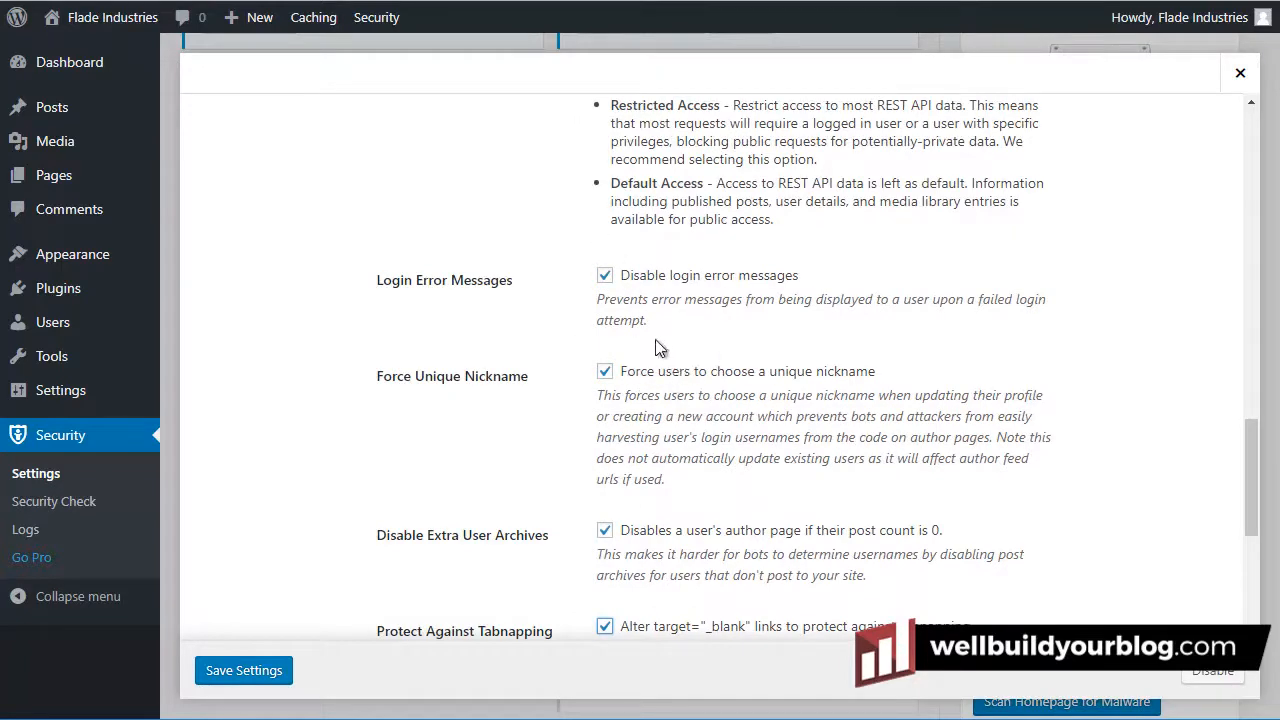
{"action": "scroll", "coordinate": [657, 340], "scroll_direction": "down", "scroll_amount": 3}
{"action": "scroll", "coordinate": [651, 308], "scroll_direction": "down", "scroll_amount": 1}
{"action": "scroll", "coordinate": [650, 340], "scroll_direction": "up", "scroll_amount": 4}
{"action": "scroll", "coordinate": [767, 373], "scroll_direction": "down", "scroll_amount": 4}
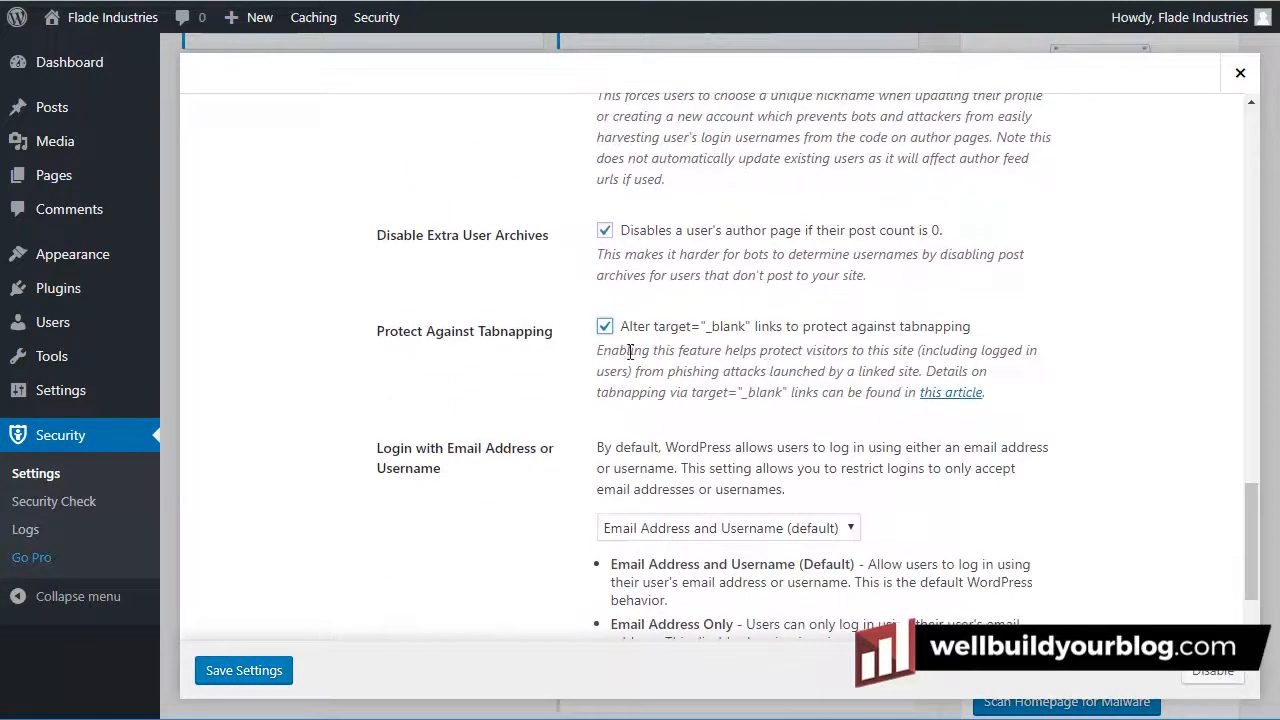
{"action": "left_click", "coordinate": [236, 675]}
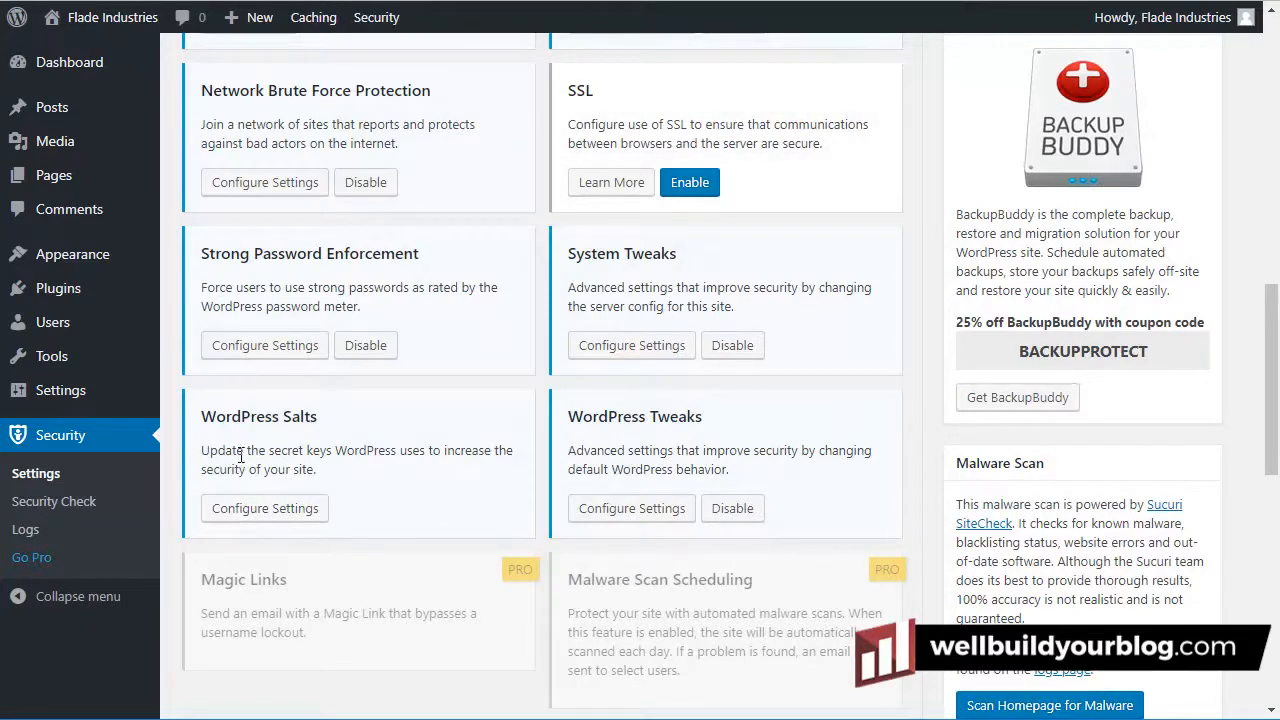
Tick Change WordPress Salts in the WordPress Salts settings and save
{"action": "left_click", "coordinate": [266, 509]}
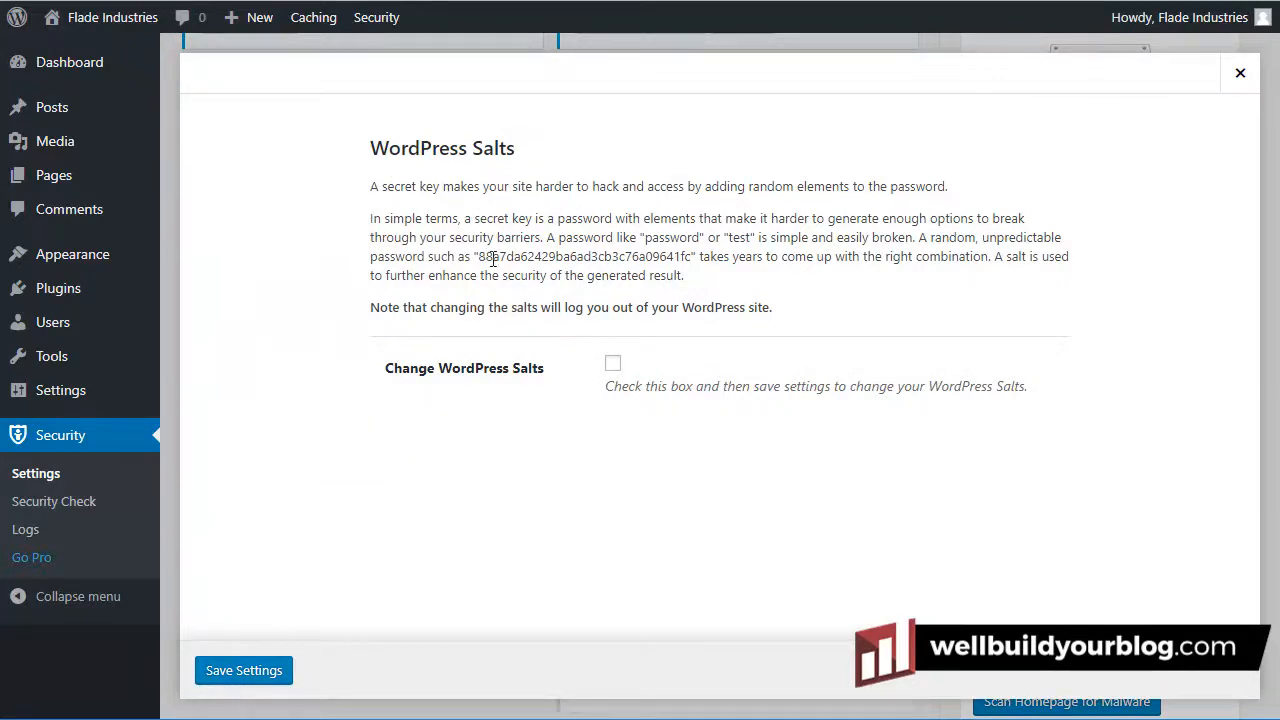
{"action": "left_click", "coordinate": [613, 366]}
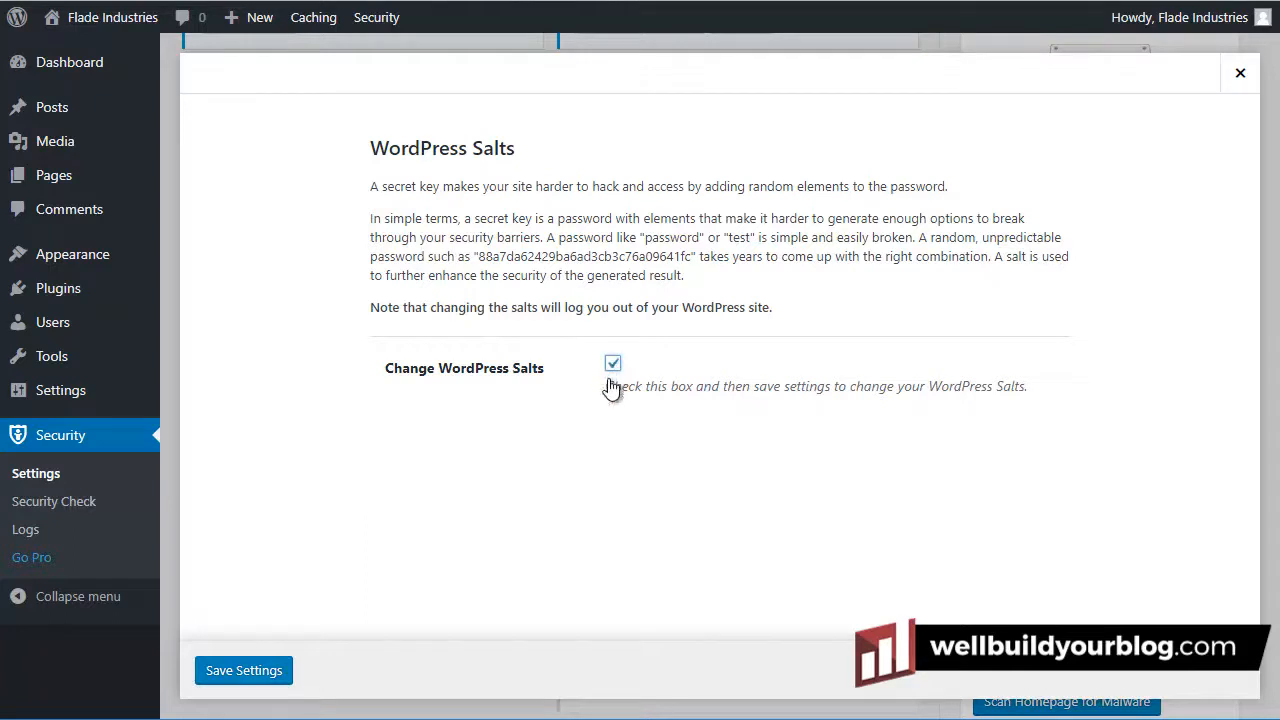
{"action": "left_click", "coordinate": [263, 678]}
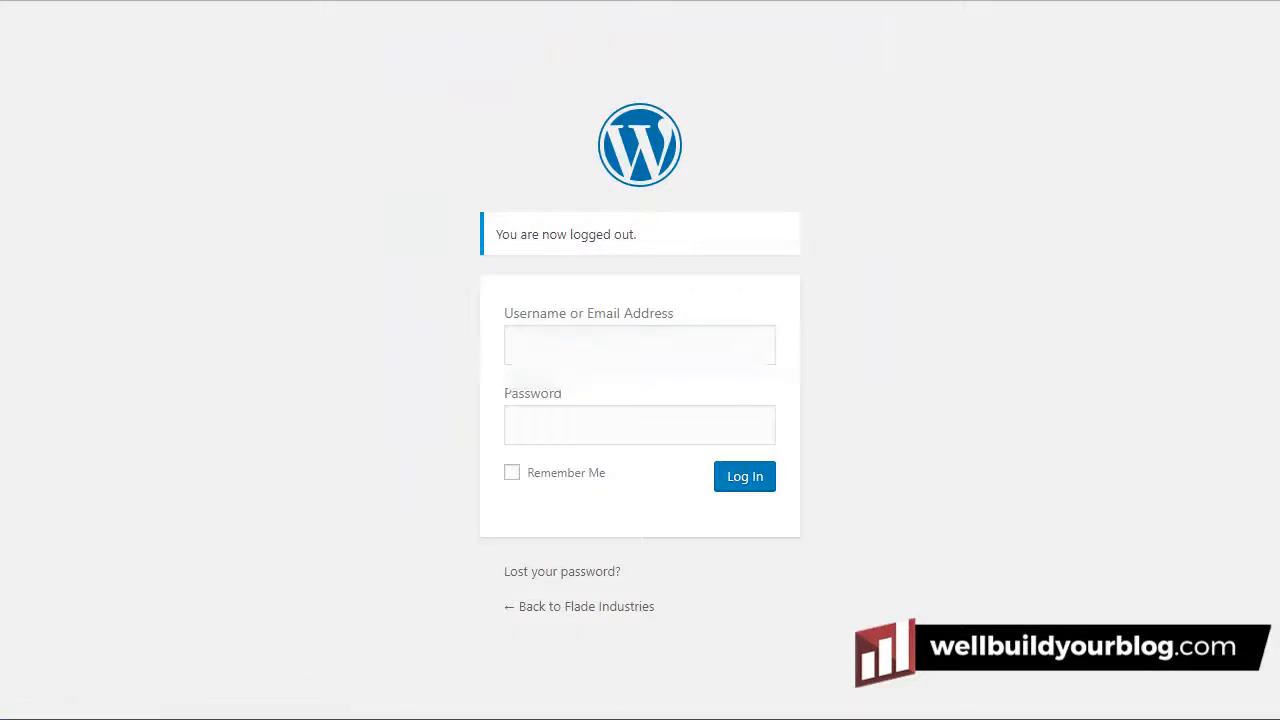
Log in with the account username and password, dismiss the save-password prompt, and return to Security settings
{"action": "left_click", "coordinate": [636, 348]}
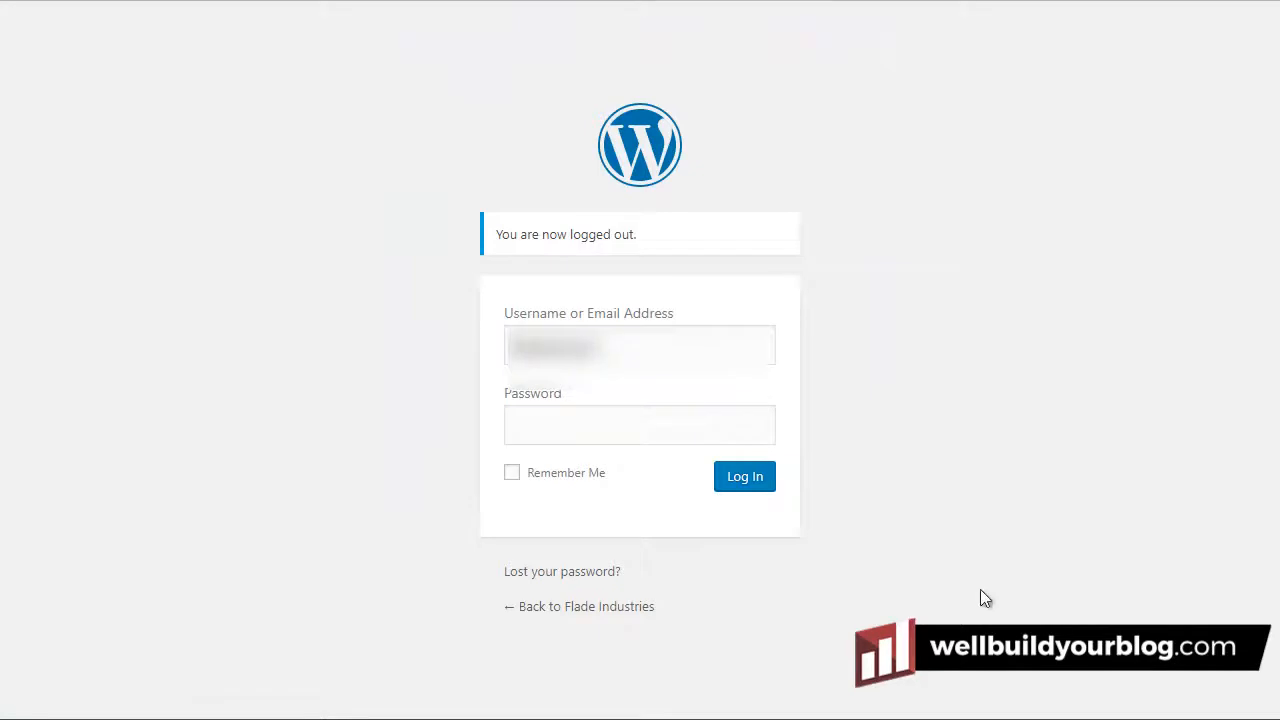
{"action": "left_click", "coordinate": [722, 413]}
{"action": "key", "text": "ctrl+v"}
{"action": "left_click", "coordinate": [744, 482]}
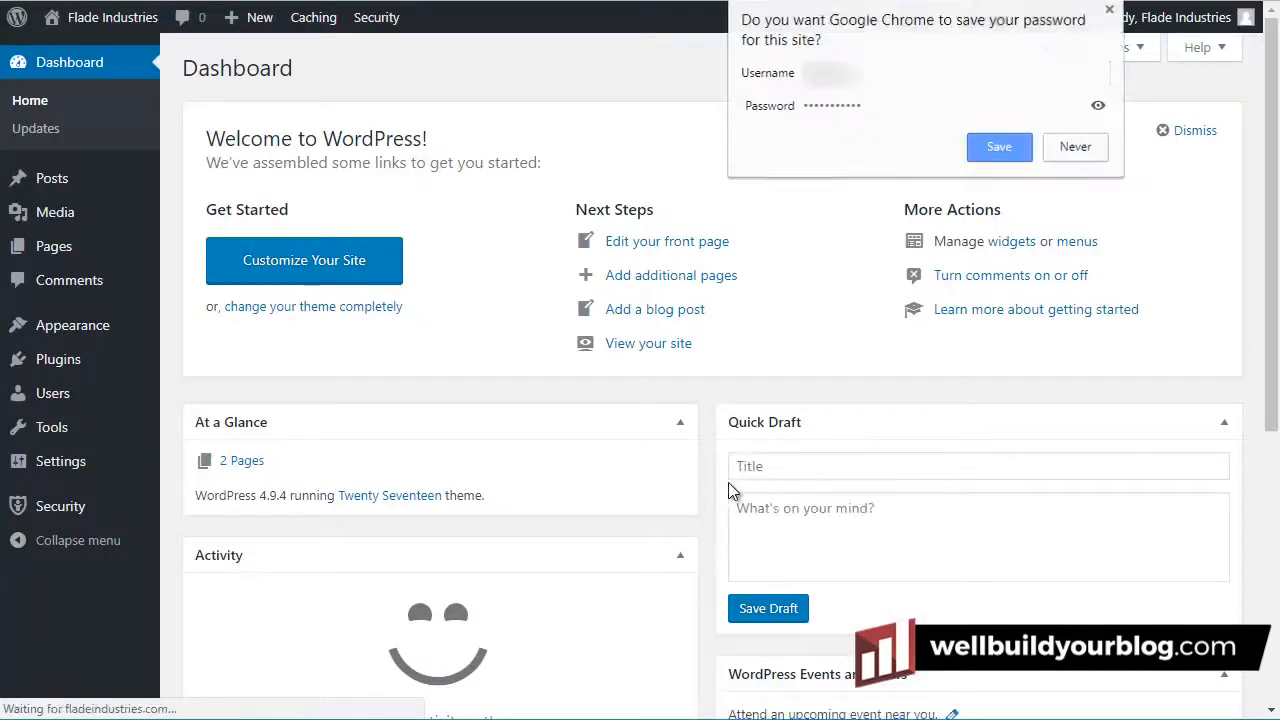
{"action": "left_click", "coordinate": [1109, 10]}
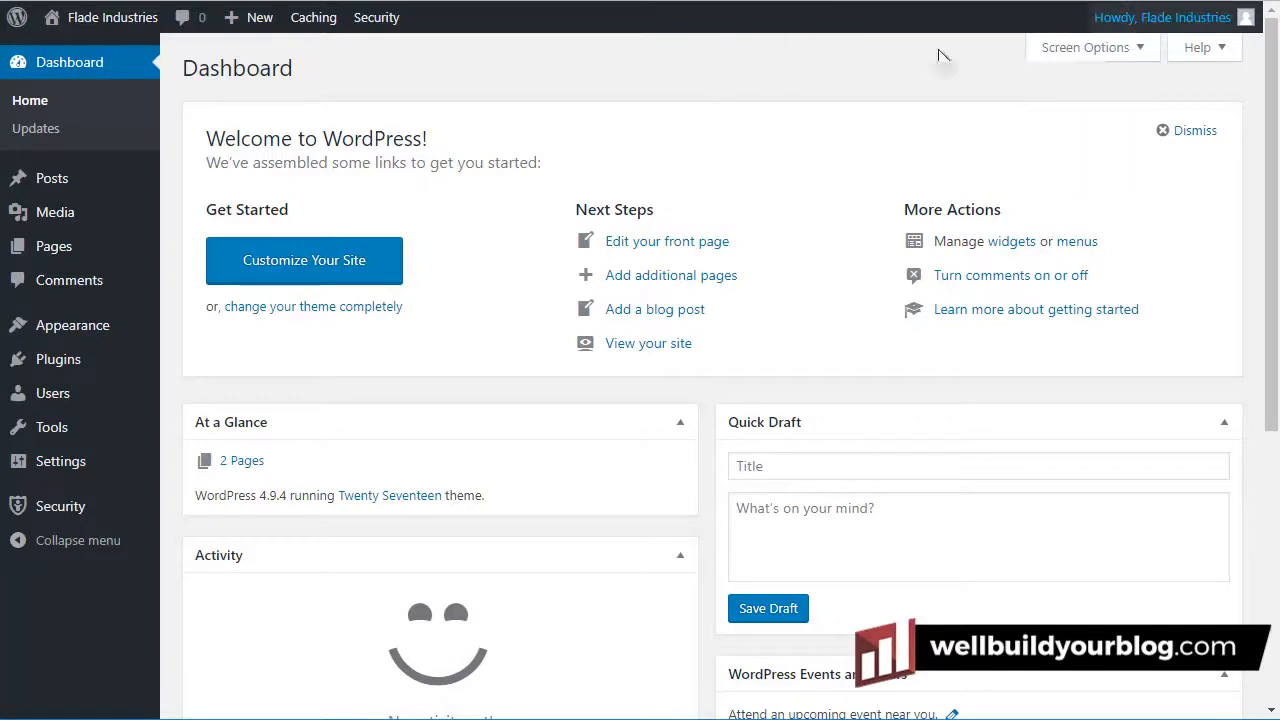
{"action": "left_click", "coordinate": [61, 515]}
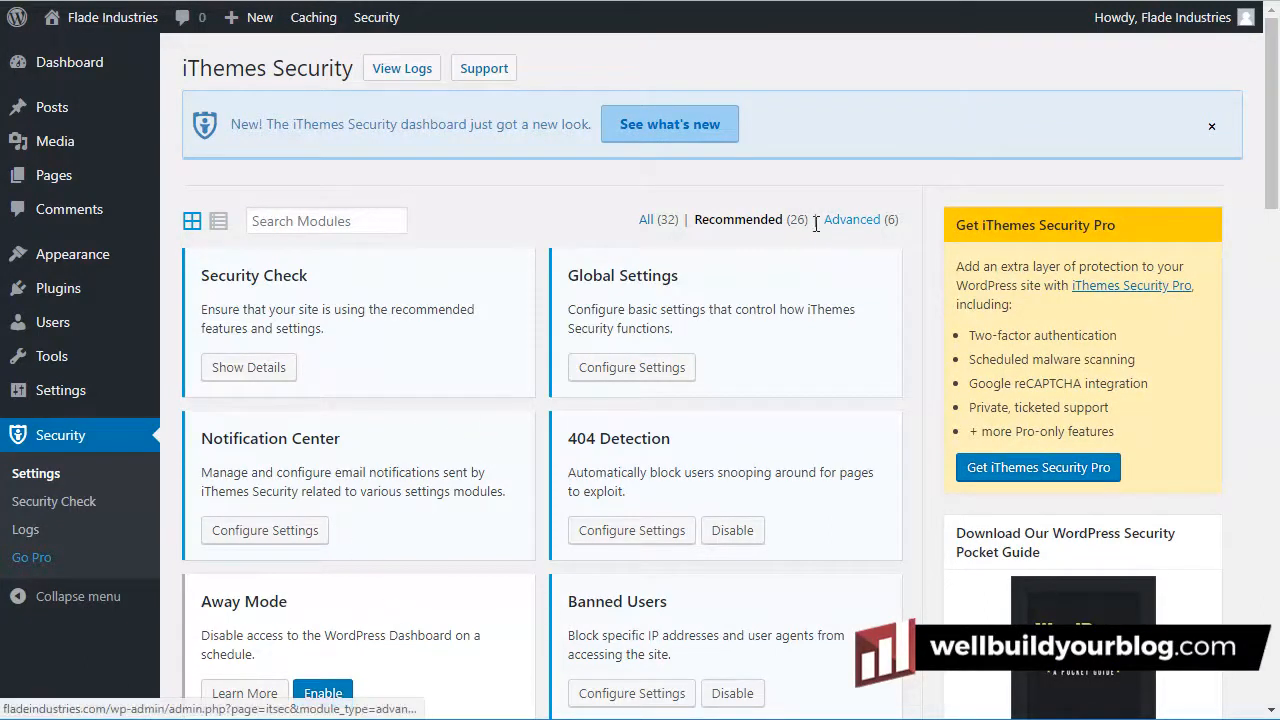
Filter the modules to Advanced (6) and bring up the Change Database Table Prefix settings
{"action": "left_click", "coordinate": [848, 225]}
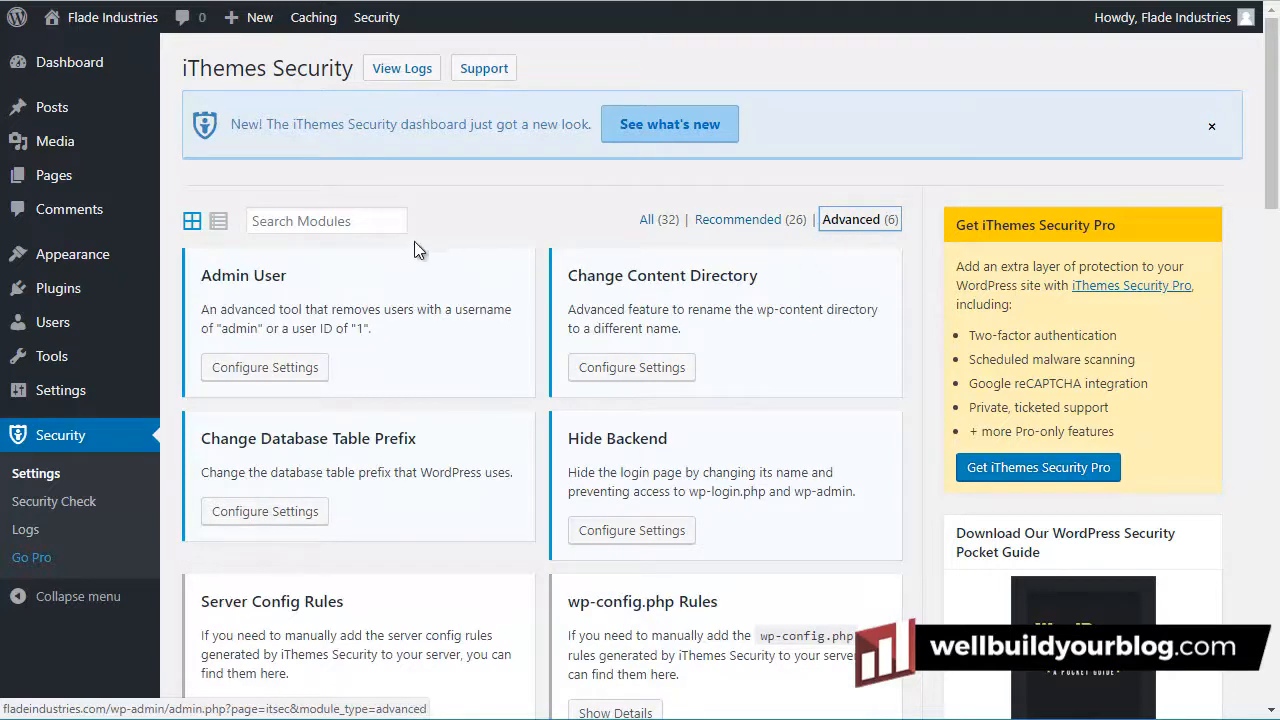
{"action": "scroll", "coordinate": [340, 348], "scroll_direction": "down", "scroll_amount": 2}
{"action": "scroll", "coordinate": [754, 330], "scroll_direction": "up", "scroll_amount": 2}
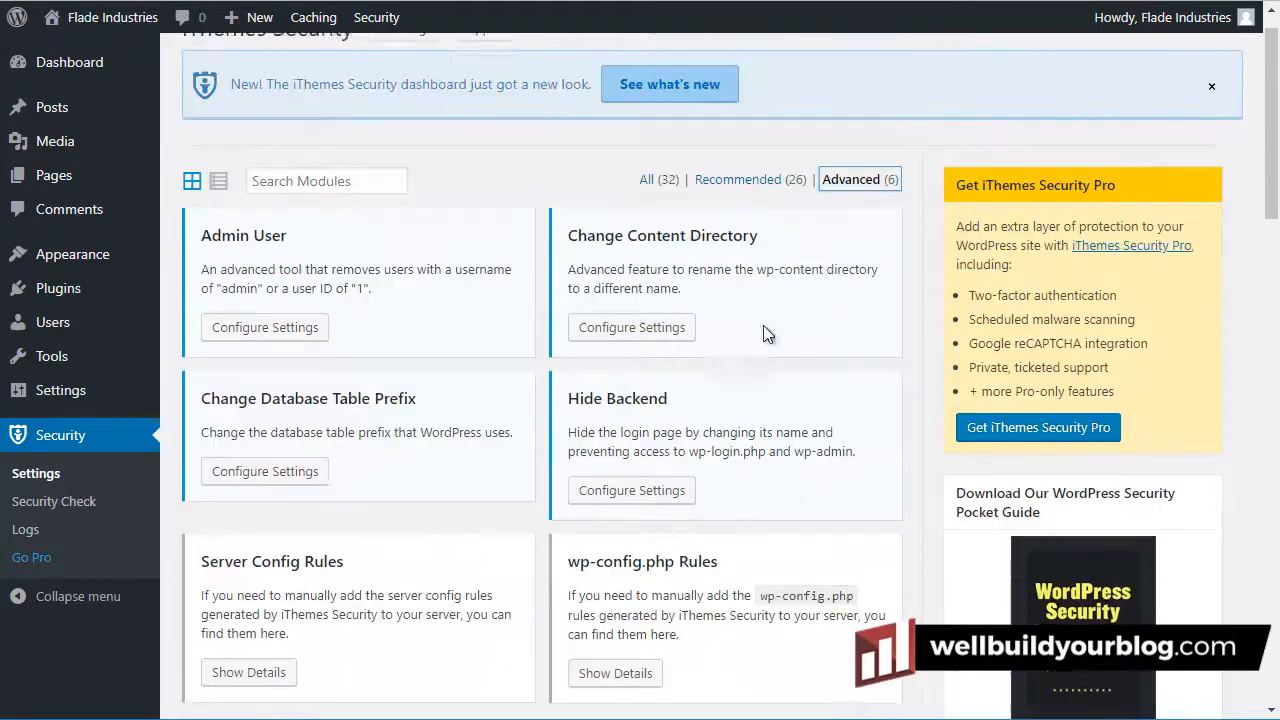
{"action": "scroll", "coordinate": [655, 284], "scroll_direction": "down", "scroll_amount": 3}
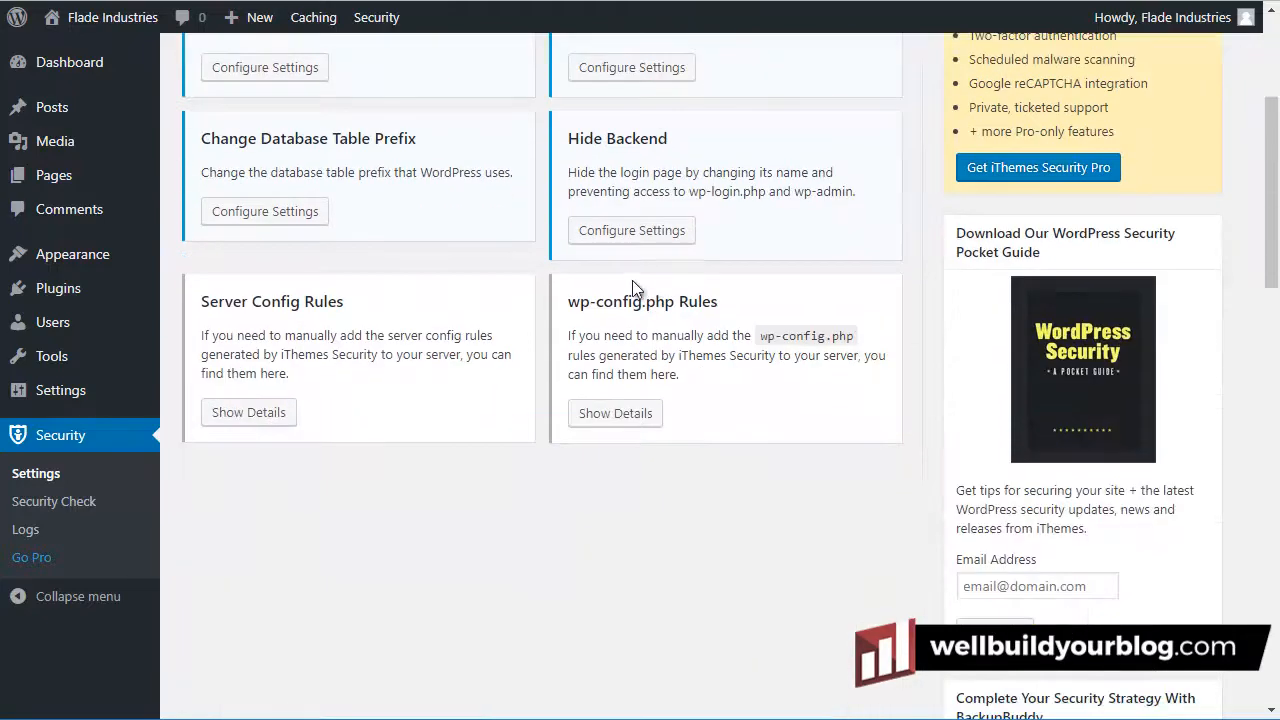
{"action": "scroll", "coordinate": [283, 245], "scroll_direction": "up", "scroll_amount": 2}
{"action": "left_click", "coordinate": [270, 410]}
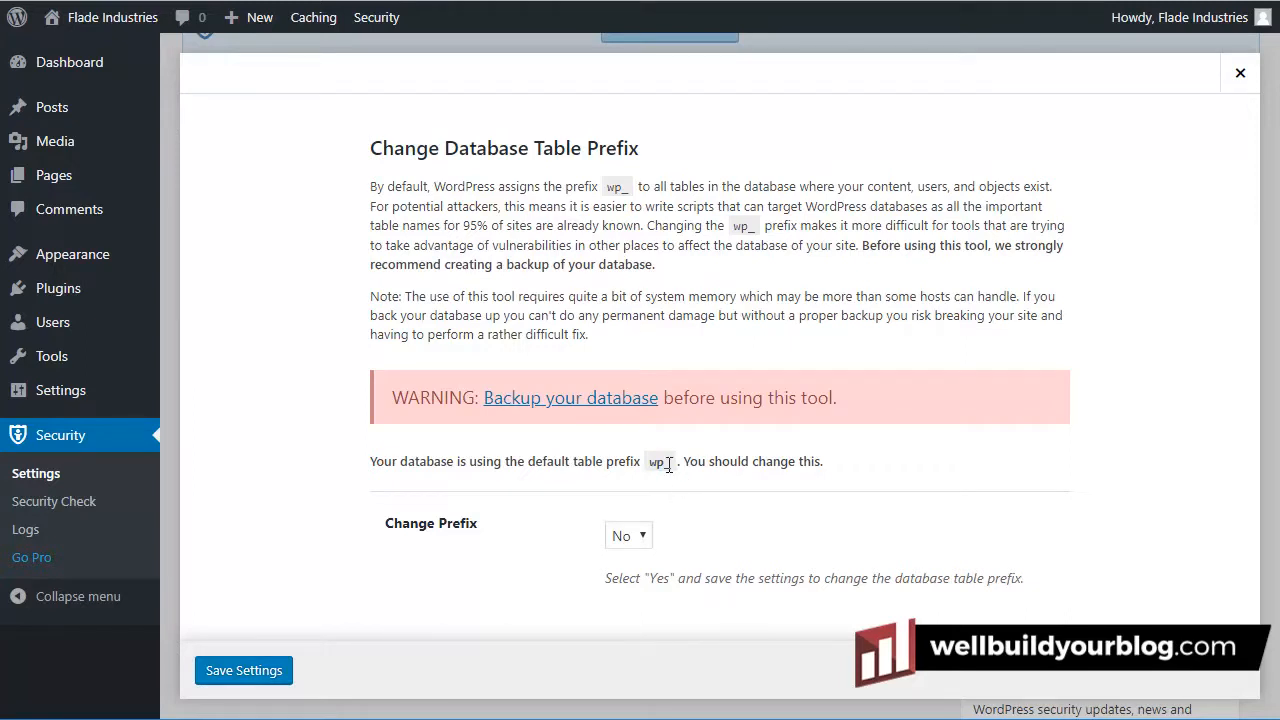
Set Change Prefix to Yes and save, replacing the default wp_ database table prefix
{"action": "left_click", "coordinate": [642, 537]}
{"action": "left_click", "coordinate": [642, 559]}
{"action": "left_click", "coordinate": [265, 680]}
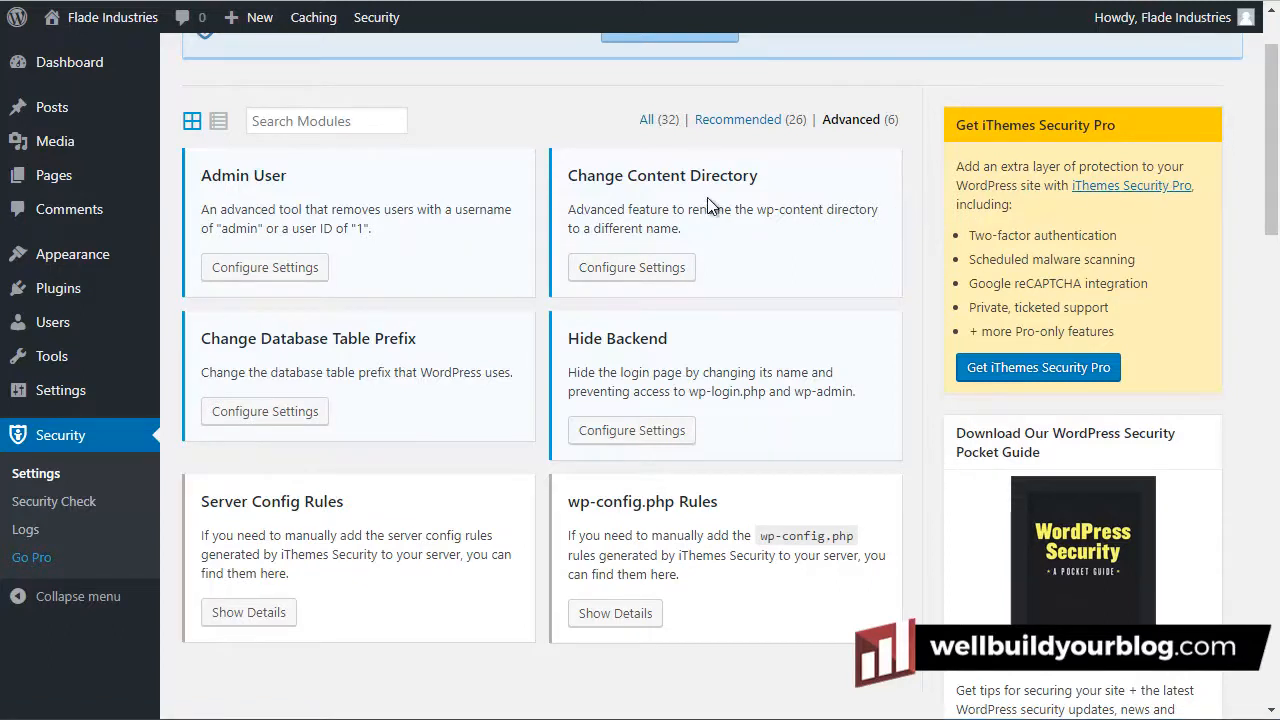
{"action": "left_click_drag", "start_coordinate": [569, 338], "coordinate": [672, 345]}
{"action": "left_click", "coordinate": [639, 322]}
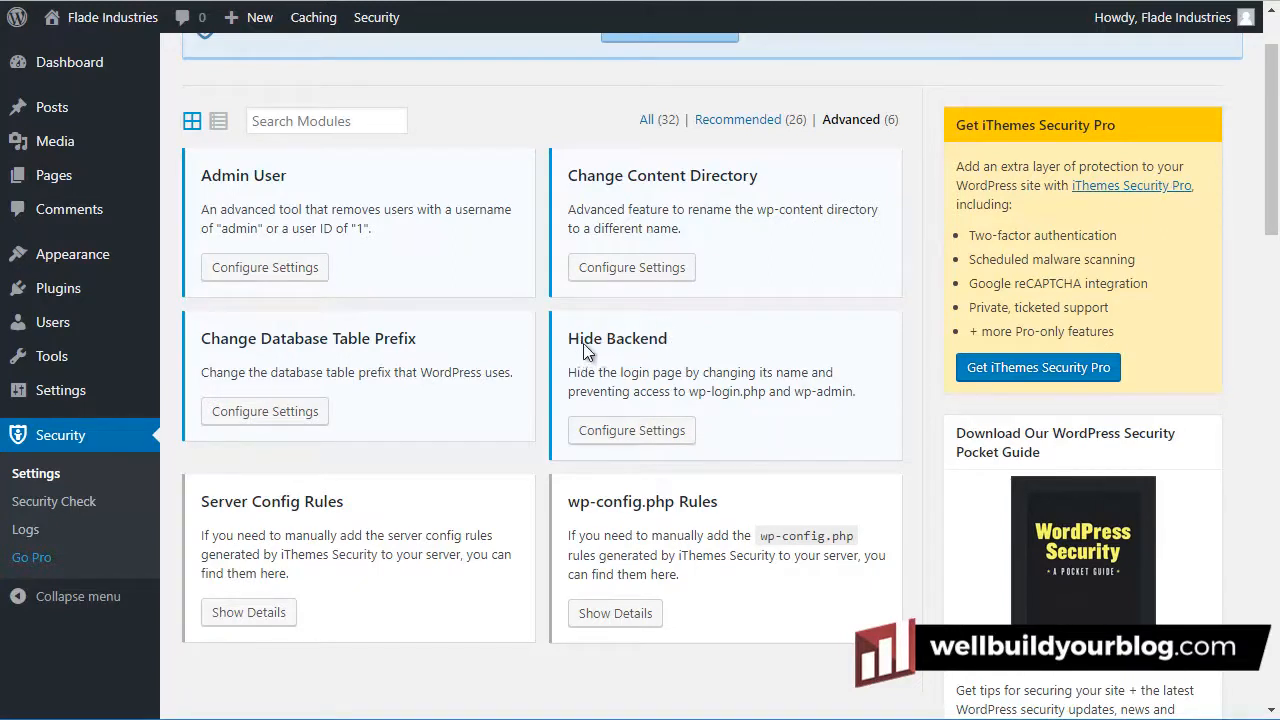
{"action": "left_click", "coordinate": [635, 440]}
{"action": "left_click", "coordinate": [612, 267]}
{"action": "scroll", "coordinate": [616, 275], "scroll_direction": "down", "scroll_amount": 3}
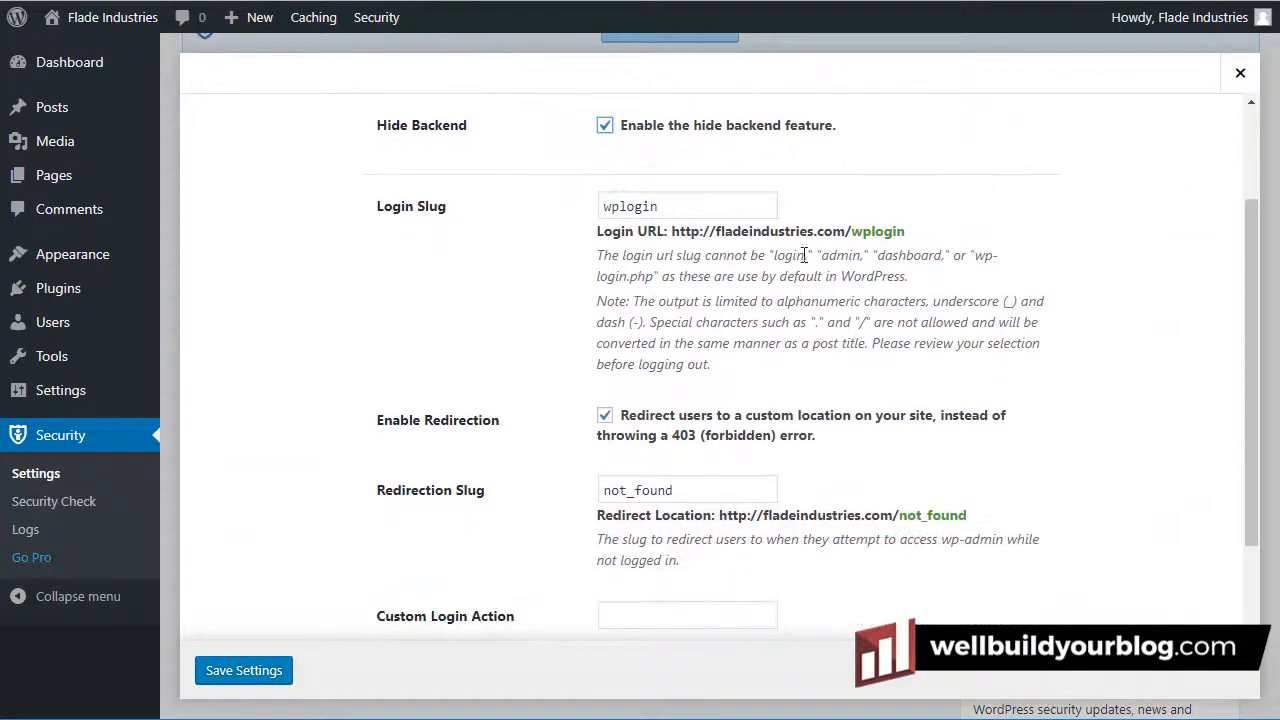
{"action": "double_click", "coordinate": [682, 206]}
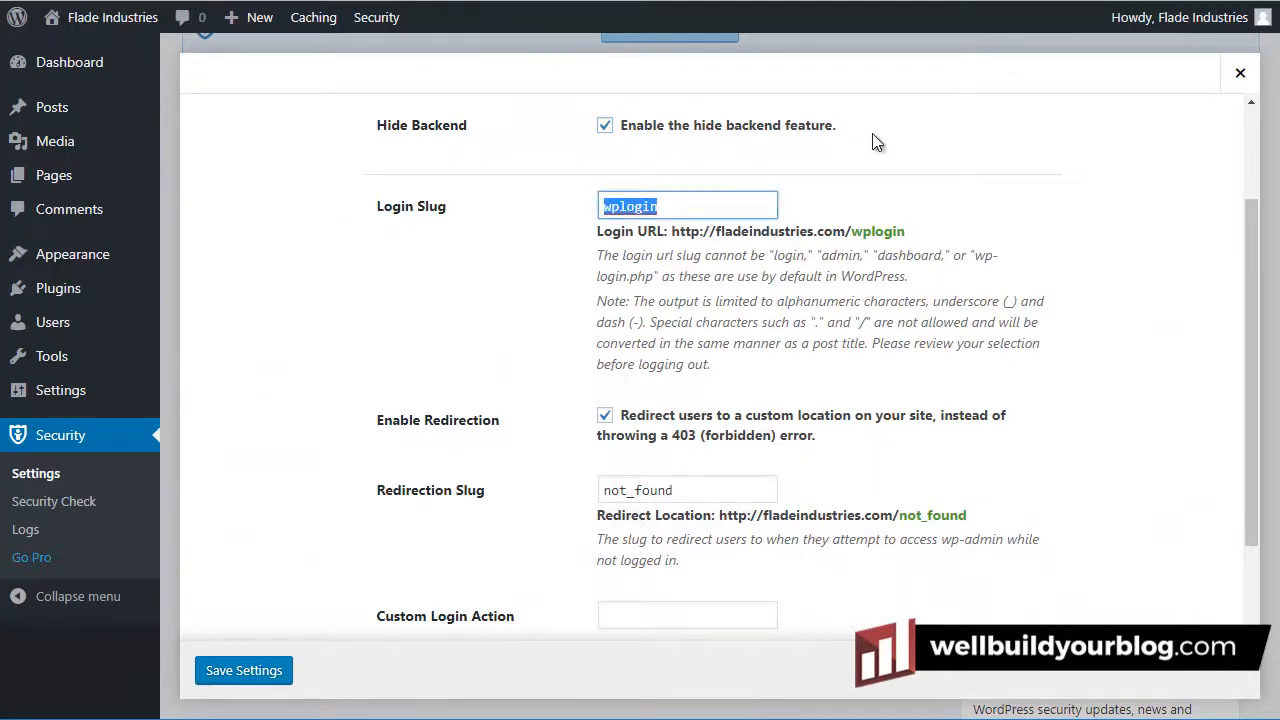
{"action": "type", "text": "flade"}
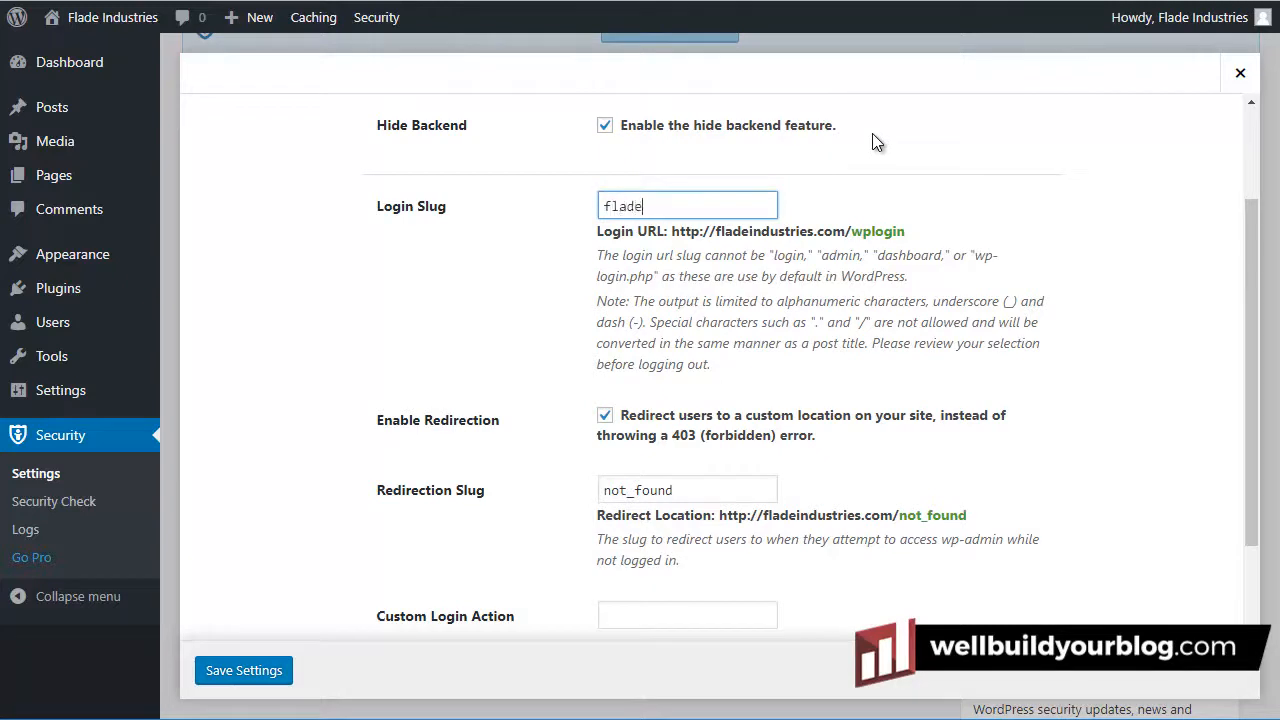
{"action": "type", "text": "entry"}
{"action": "left_click", "coordinate": [250, 671]}
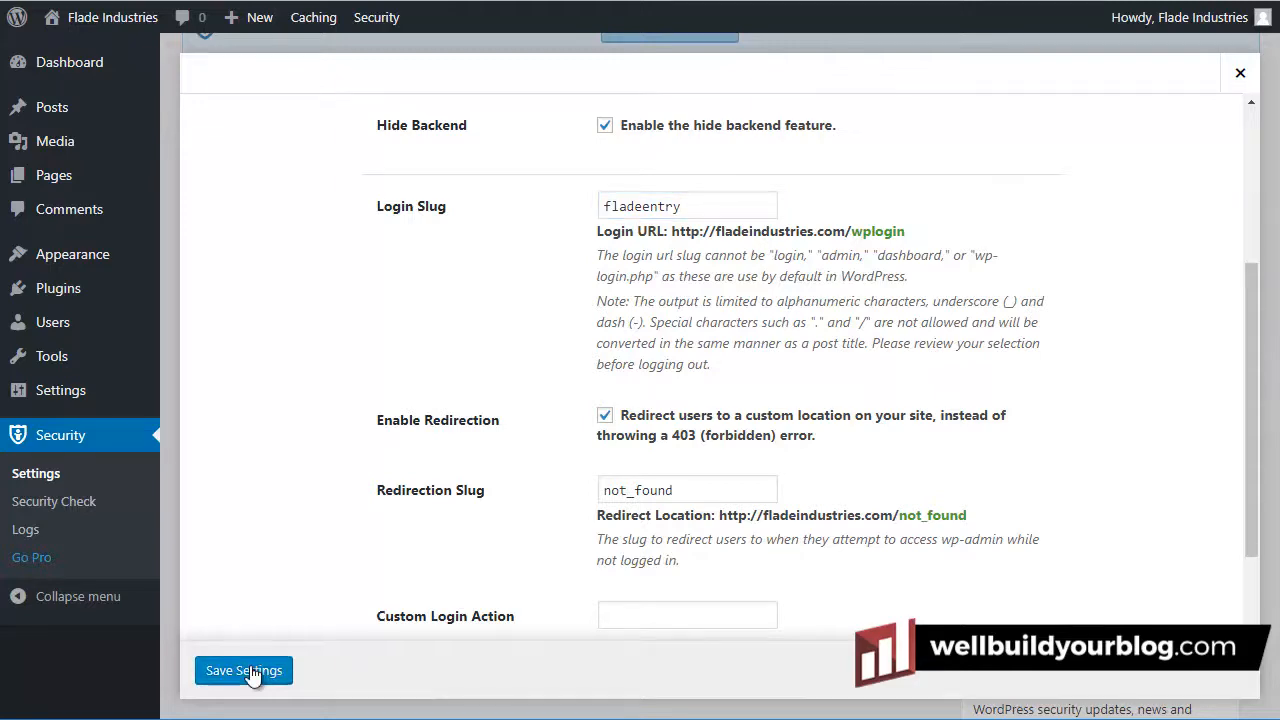
Copy the new /fladeentry login URL and close the Hide Backend settings
{"action": "scroll", "coordinate": [252, 675], "scroll_direction": "down", "scroll_amount": 4}
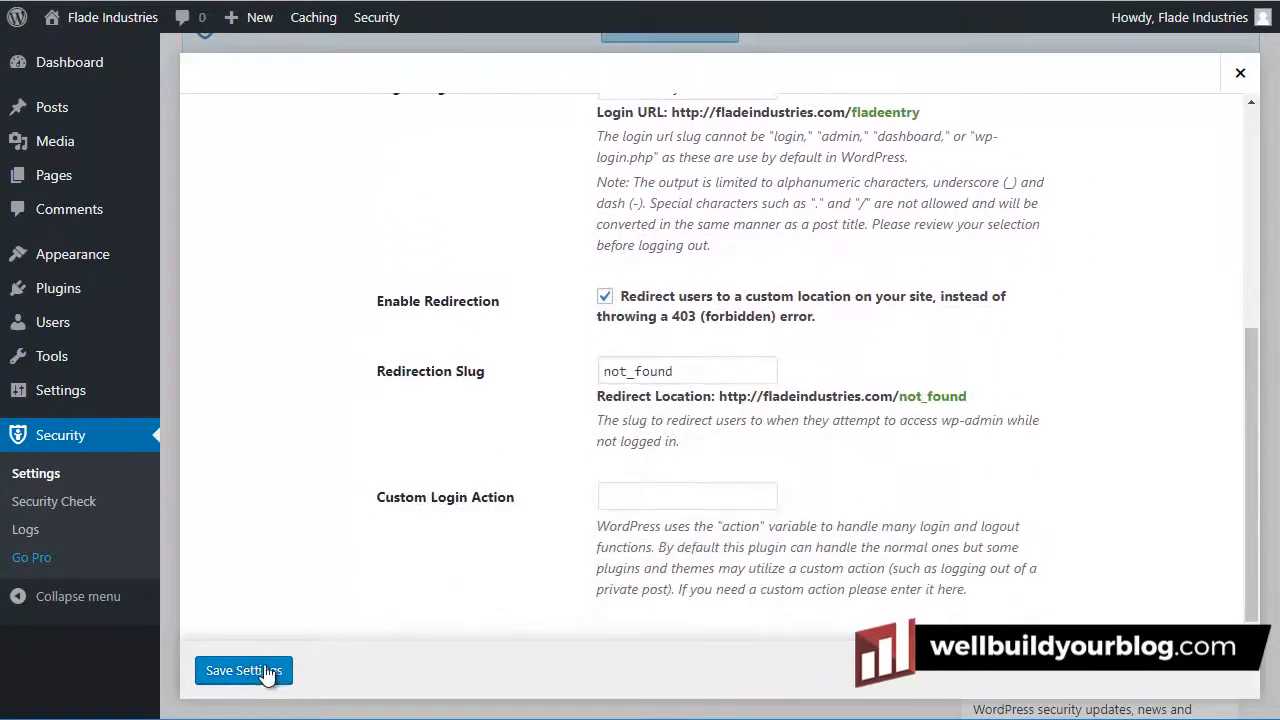
{"action": "scroll", "coordinate": [1008, 455], "scroll_direction": "up", "scroll_amount": 3}
{"action": "left_click_drag", "start_coordinate": [922, 414], "coordinate": [631, 420]}
{"action": "right_click", "coordinate": [631, 420]}
{"action": "left_click", "coordinate": [662, 430]}
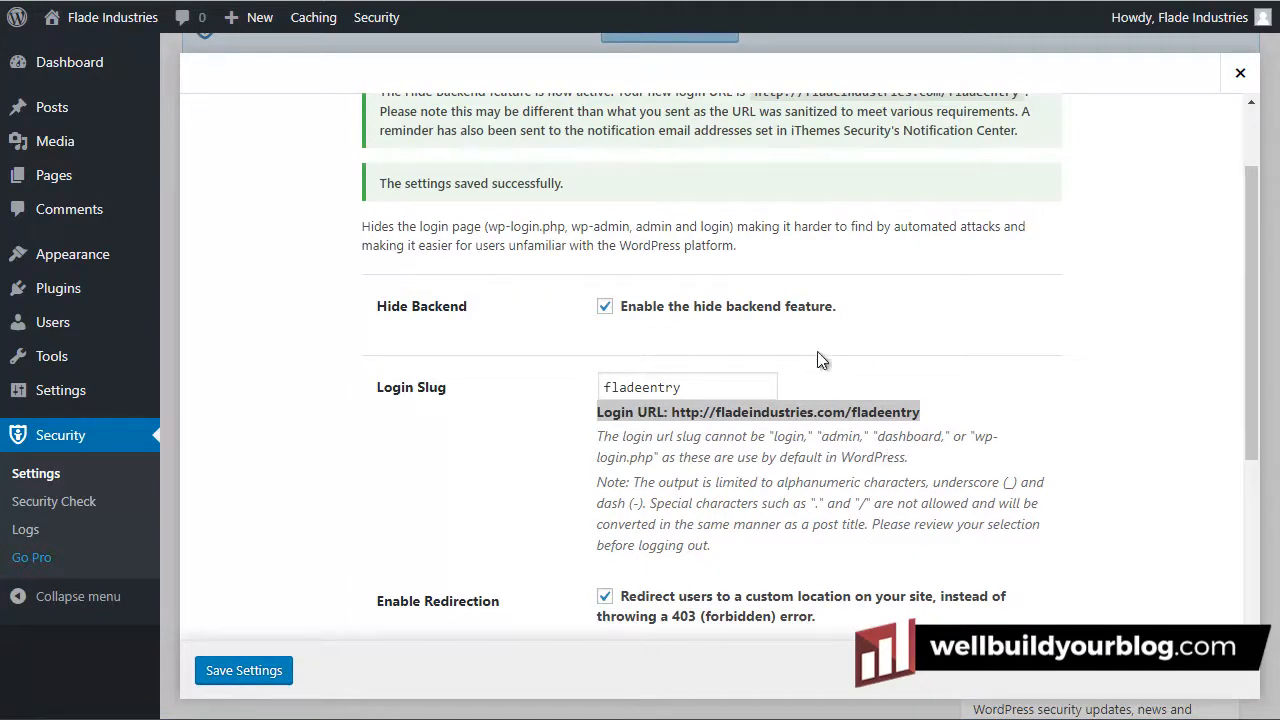
{"action": "left_click", "coordinate": [1240, 73]}
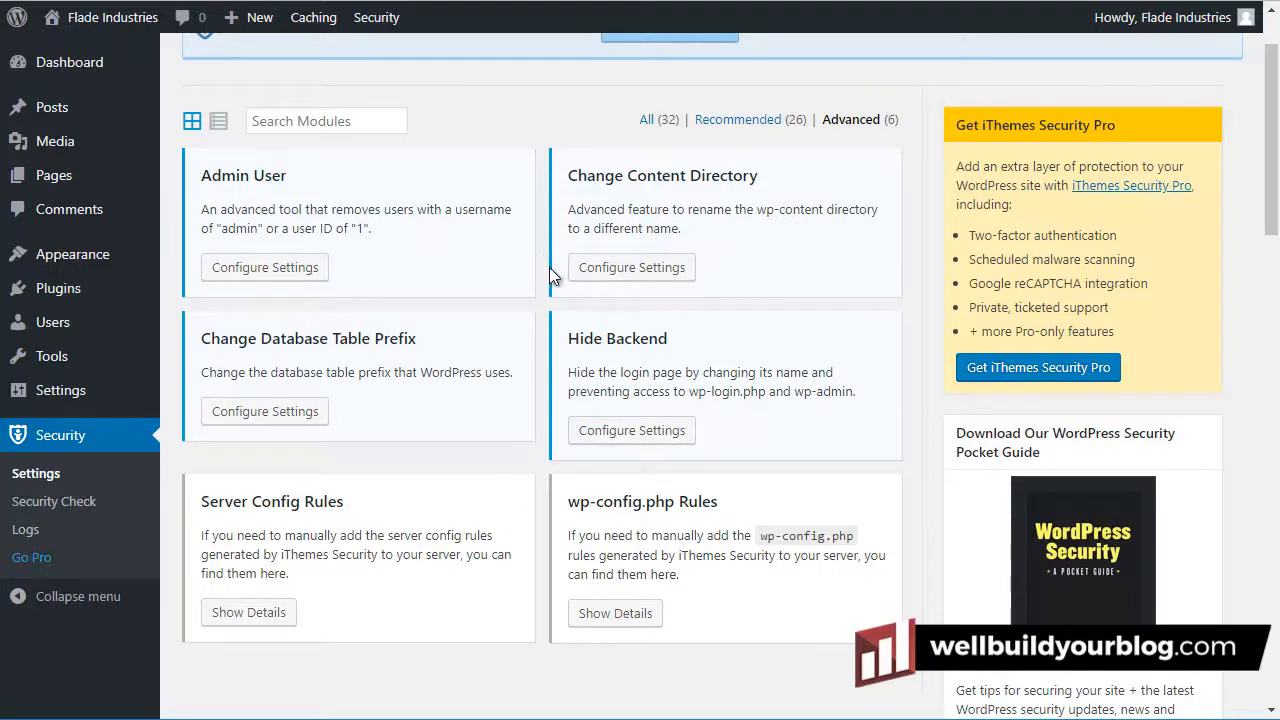
Show the 26 Recommended modules and scroll down to the Strong Password Enforcement card
{"action": "left_click", "coordinate": [738, 122]}
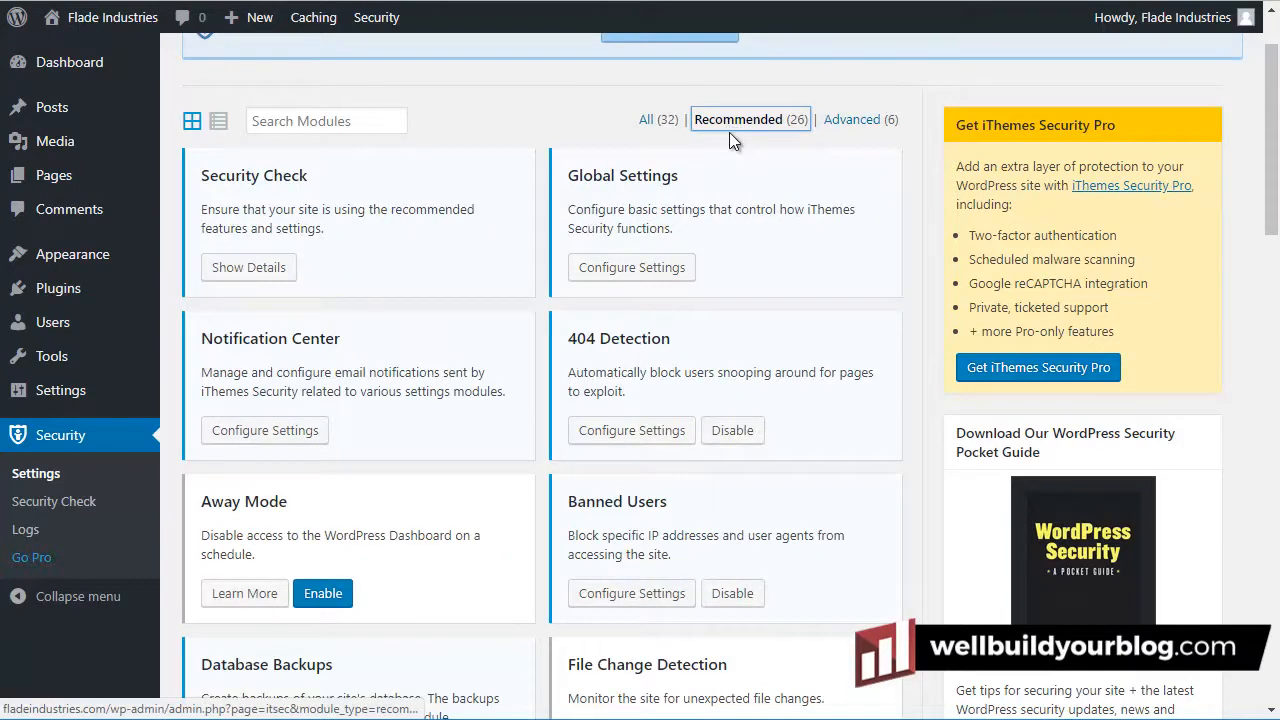
{"action": "scroll", "coordinate": [731, 139], "scroll_direction": "down", "scroll_amount": 4}
{"action": "scroll", "coordinate": [730, 145], "scroll_direction": "down", "scroll_amount": 5}
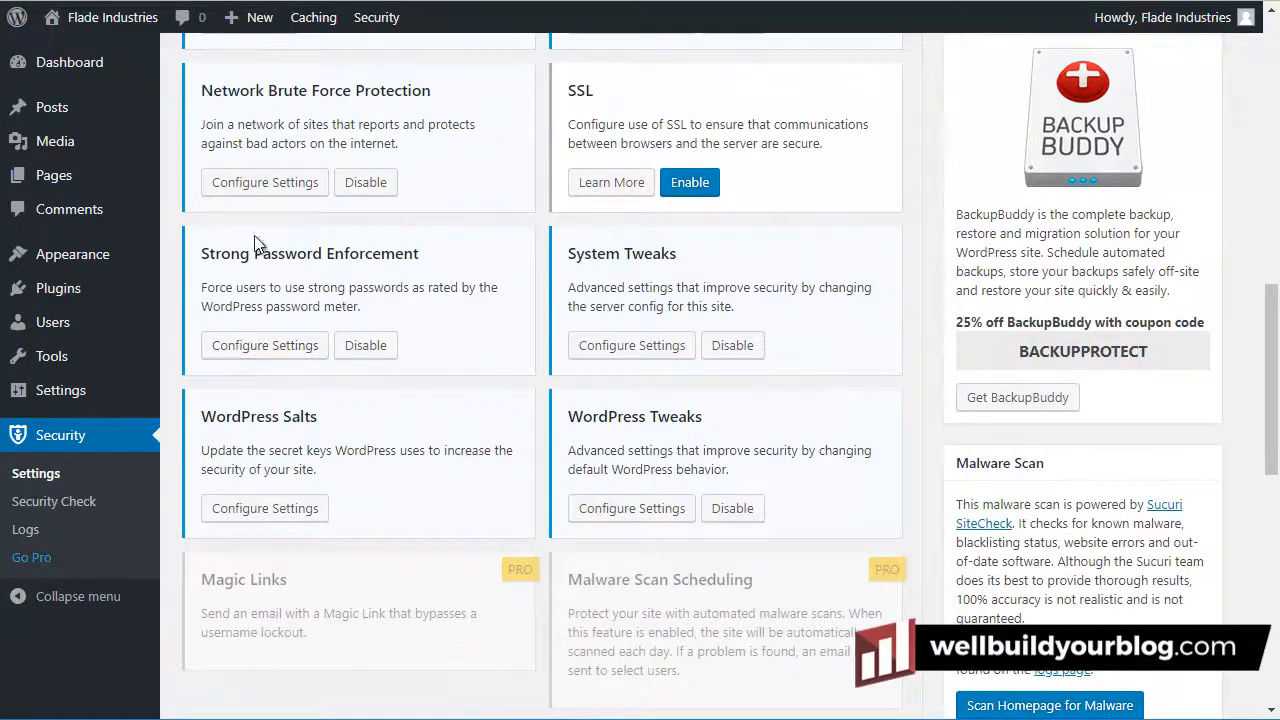
Set Strong Password Enforcement's minimum role to Editor and save the setting
{"action": "left_click", "coordinate": [233, 347]}
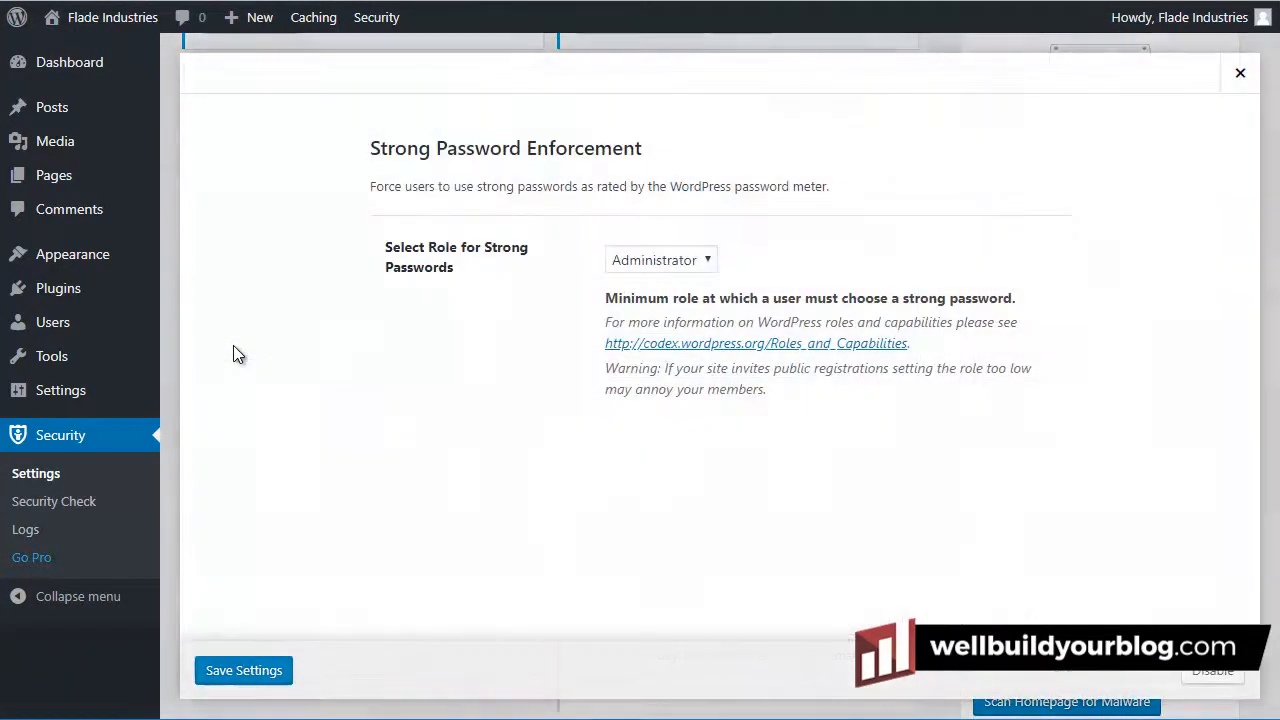
{"action": "left_click", "coordinate": [645, 268]}
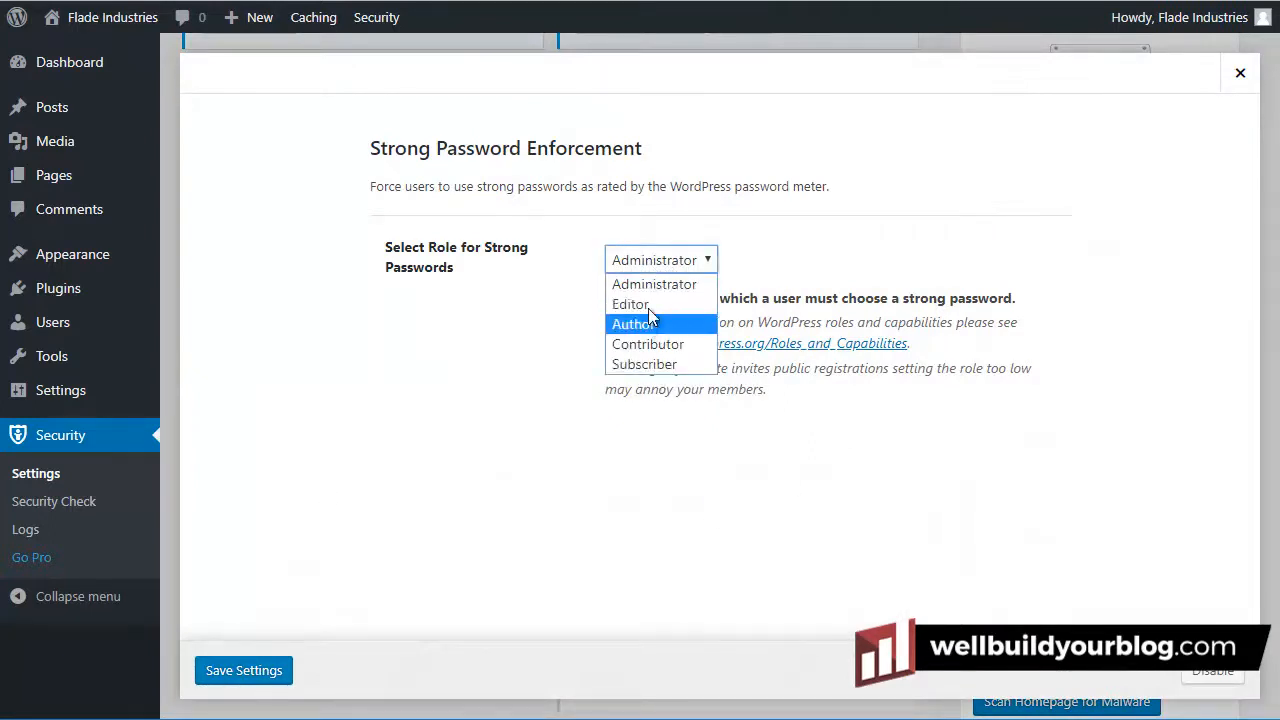
{"action": "left_click", "coordinate": [640, 304]}
{"action": "left_click", "coordinate": [250, 672]}
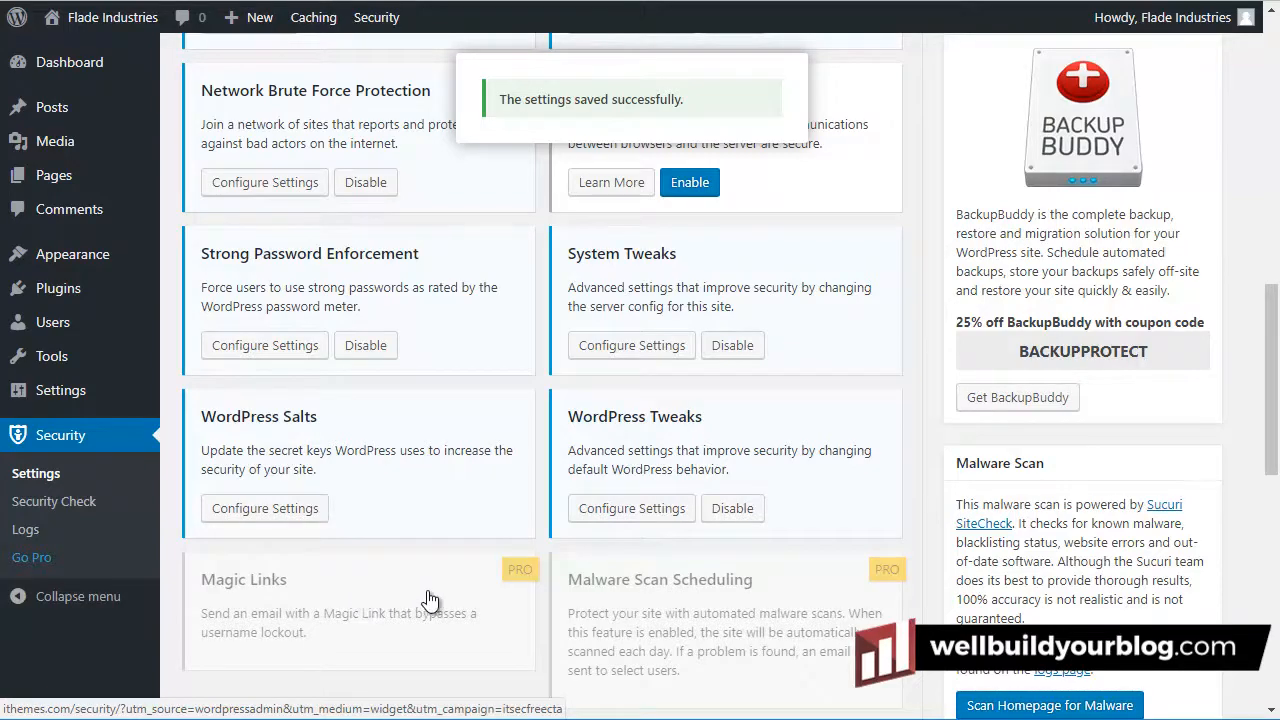
{"action": "scroll", "coordinate": [541, 450], "scroll_direction": "up", "scroll_amount": 3}
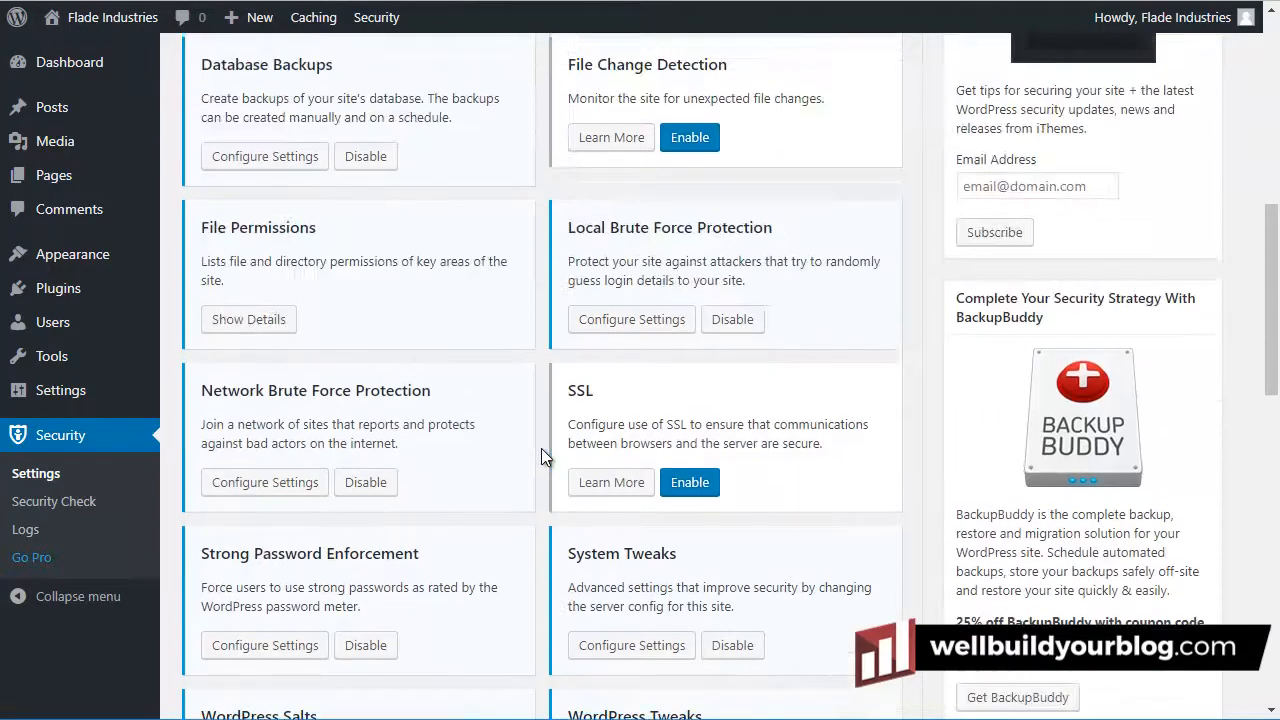
{"action": "scroll", "coordinate": [557, 508], "scroll_direction": "up", "scroll_amount": 3}
{"action": "scroll", "coordinate": [605, 530], "scroll_direction": "up", "scroll_amount": 4}
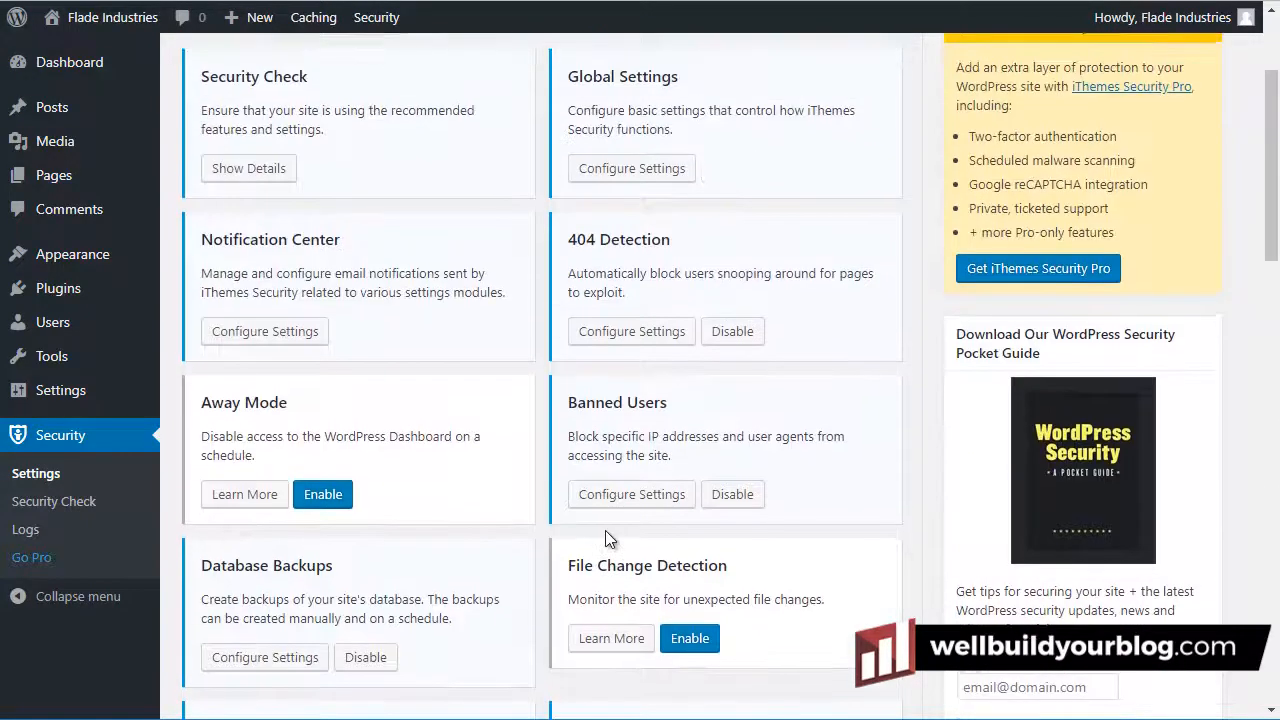
Show the 6 Advanced modules and review Admin User, leaving Change User ID 1 unticked
{"action": "left_click", "coordinate": [847, 221]}
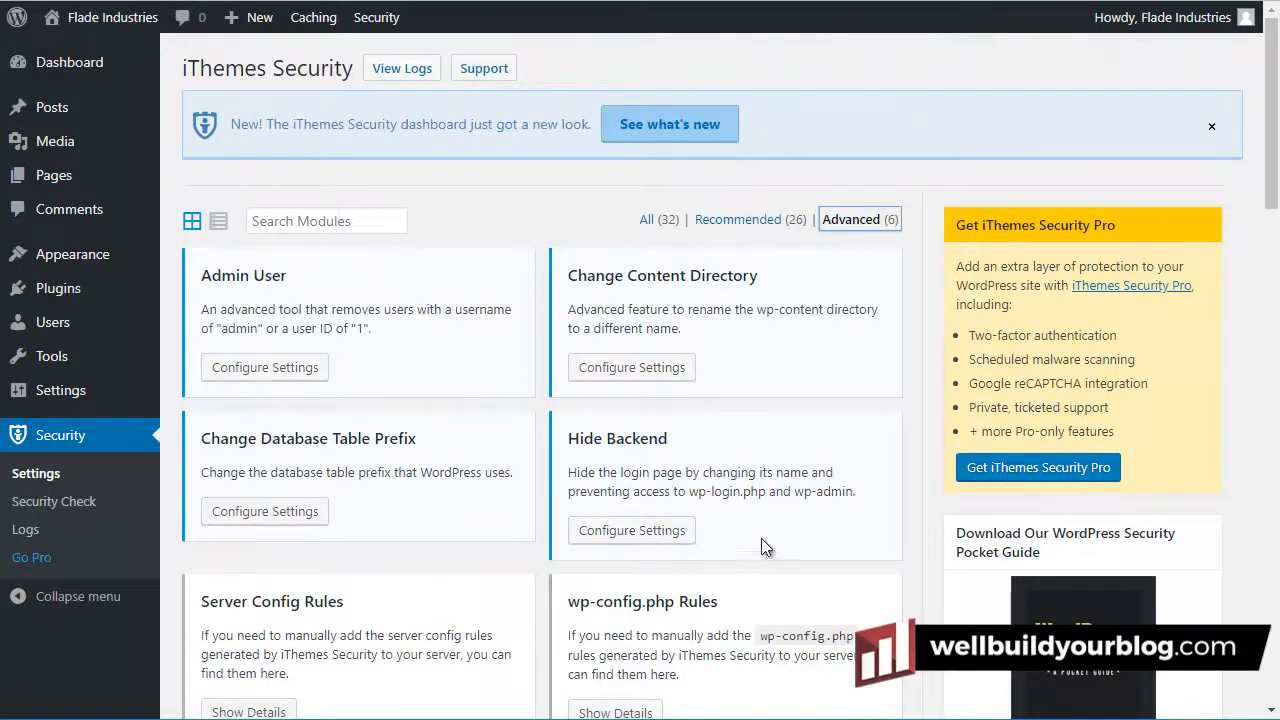
{"action": "left_click", "coordinate": [265, 368]}
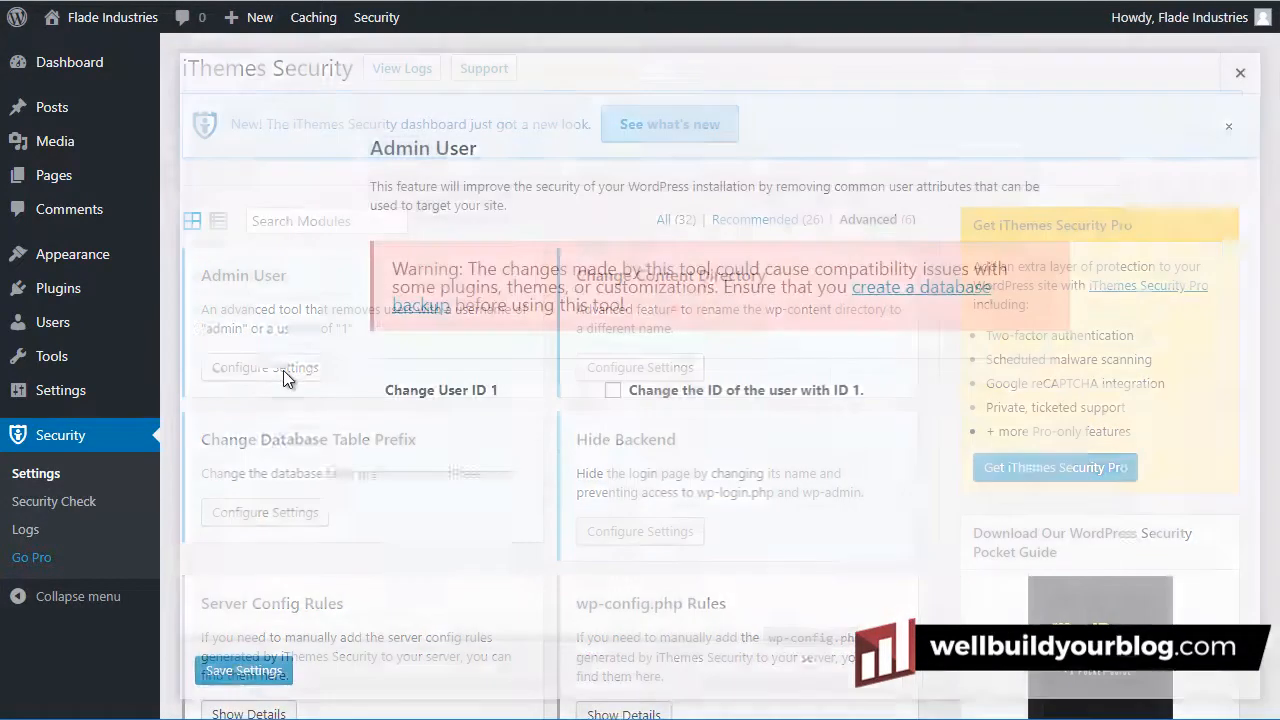
{"action": "left_click", "coordinate": [613, 391]}
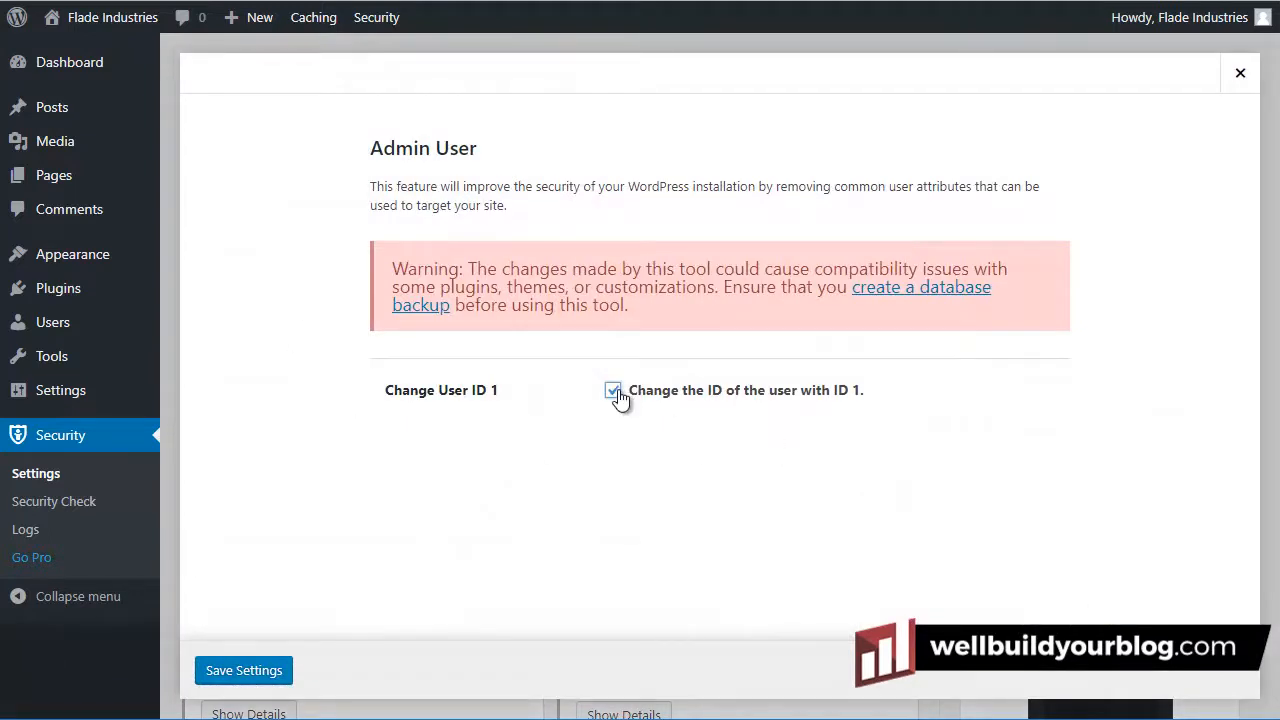
{"action": "left_click", "coordinate": [613, 391]}
{"action": "left_click", "coordinate": [1242, 74]}
Scroll through the Advanced modules list, including Change Content Directory and Hide Backend
{"action": "scroll", "coordinate": [737, 446], "scroll_direction": "down", "scroll_amount": 1}
{"action": "scroll", "coordinate": [737, 446], "scroll_direction": "down", "scroll_amount": 3}
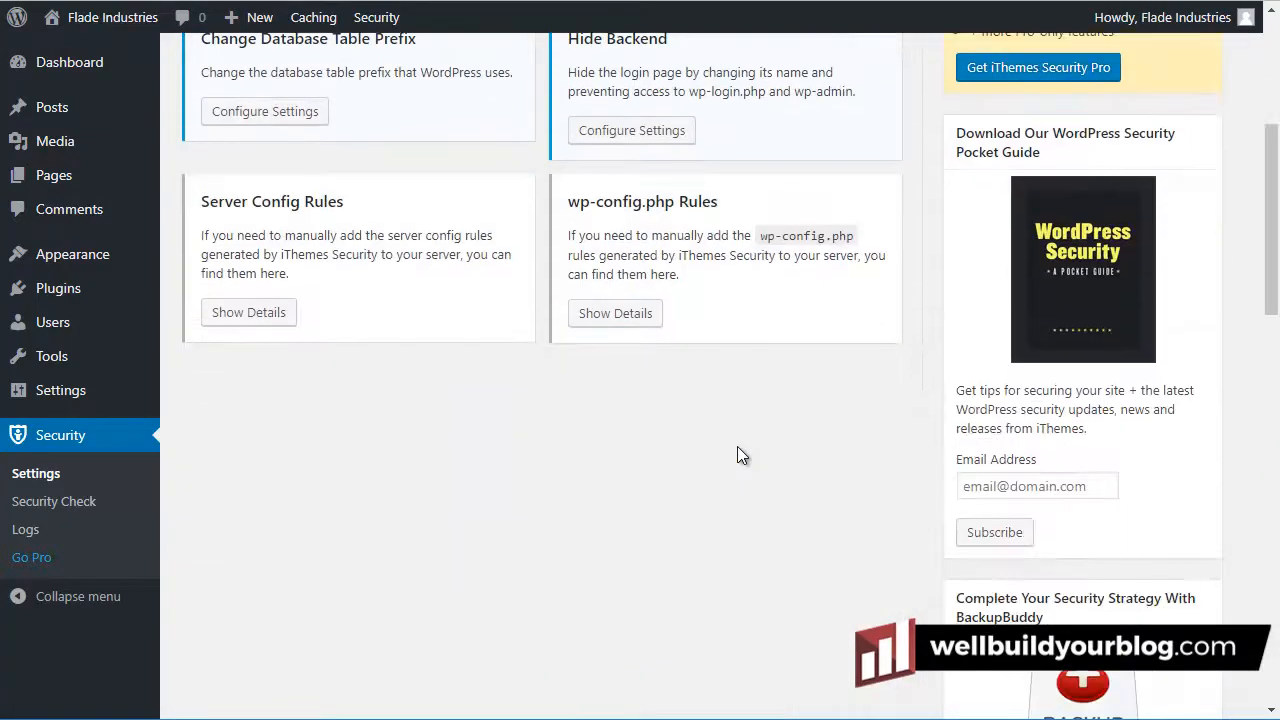
{"action": "scroll", "coordinate": [737, 446], "scroll_direction": "up", "scroll_amount": 3}
{"action": "scroll", "coordinate": [731, 448], "scroll_direction": "down", "scroll_amount": 3}
{"action": "scroll", "coordinate": [726, 468], "scroll_direction": "up", "scroll_amount": 3}
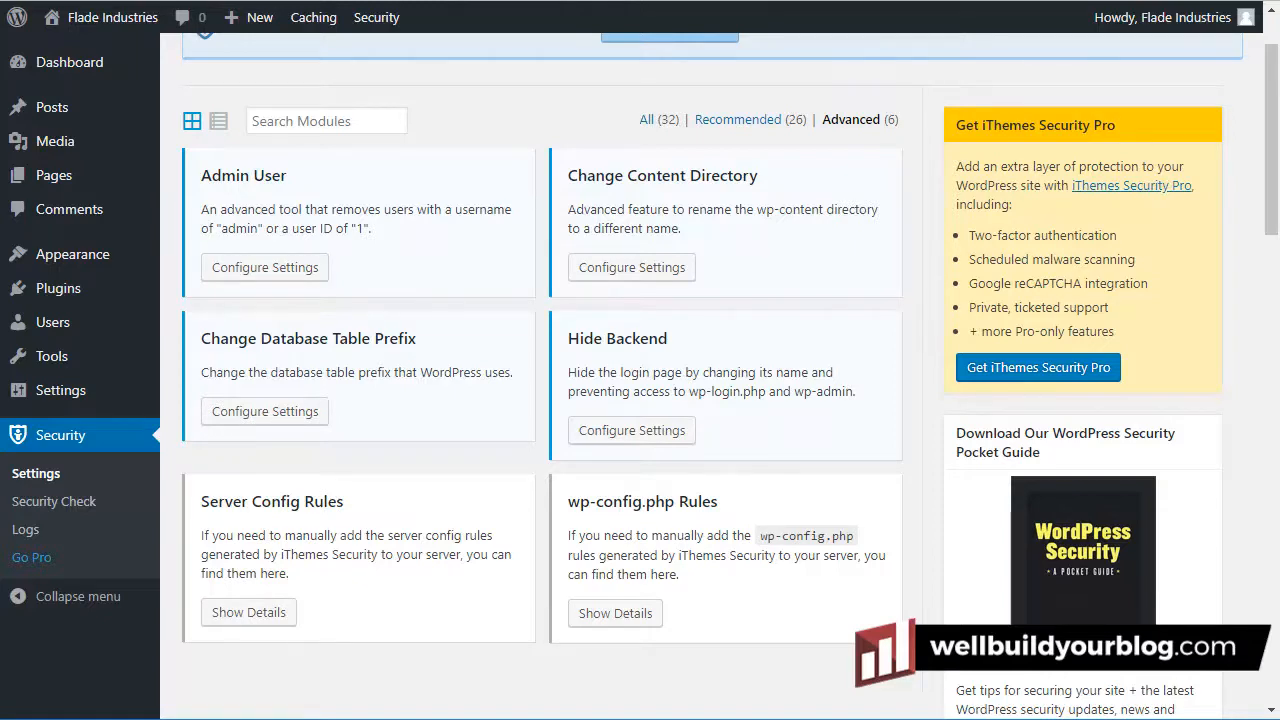
{"action": "scroll", "coordinate": [831, 357], "scroll_direction": "down", "scroll_amount": 4}
{"action": "scroll", "coordinate": [831, 483], "scroll_direction": "up", "scroll_amount": 5}
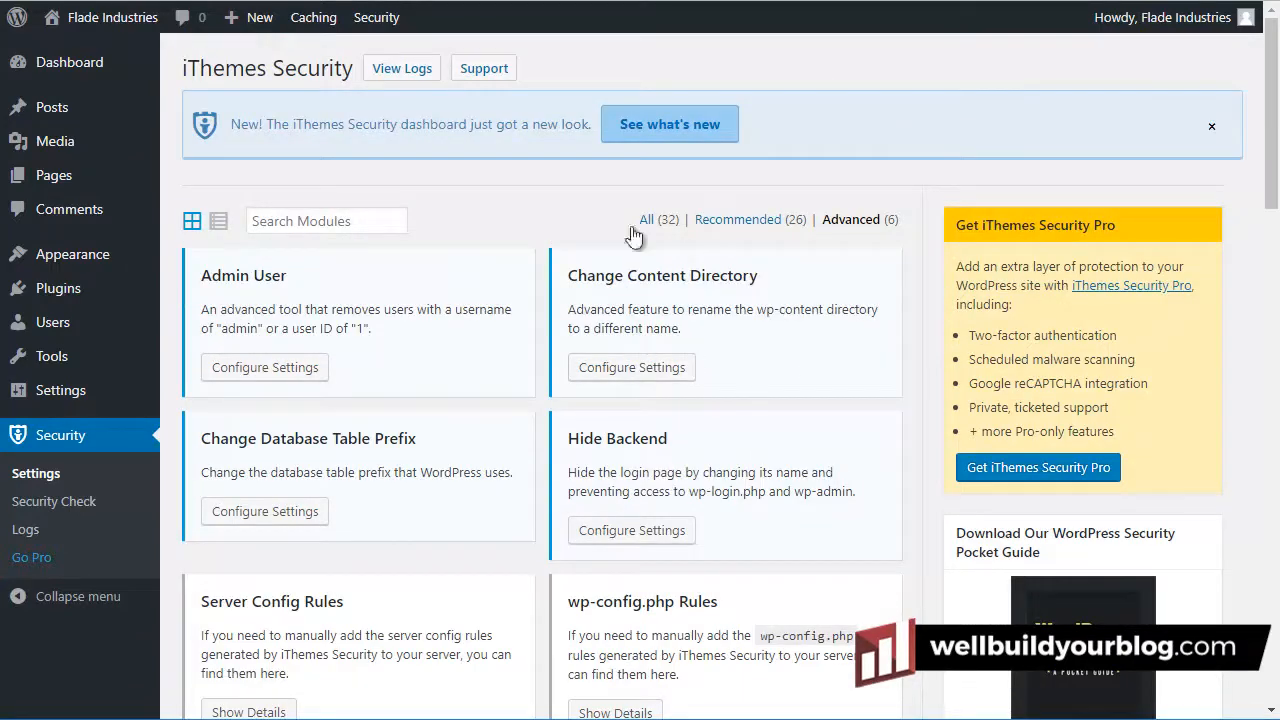
{"action": "mouse_move", "coordinate": [92, 66]}
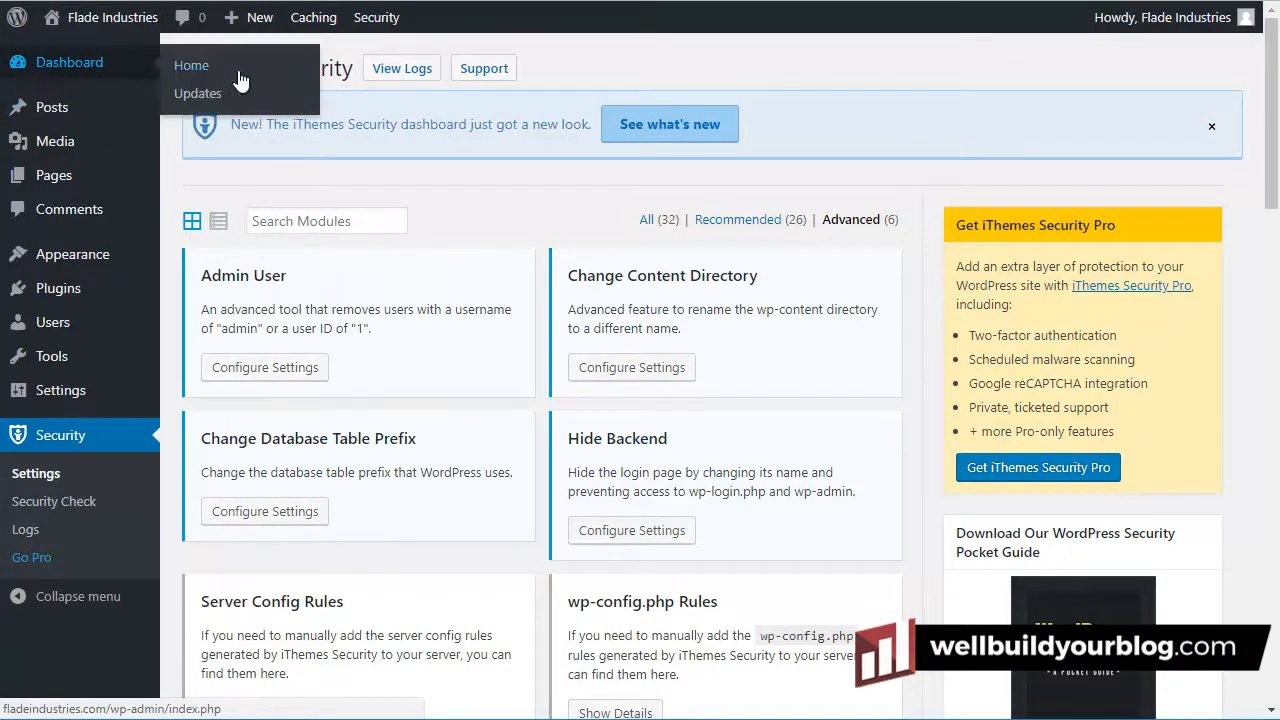
Open Updates and confirm WordPress 4.9.4, plugins and themes are all up to date
{"action": "left_click", "coordinate": [195, 100]}
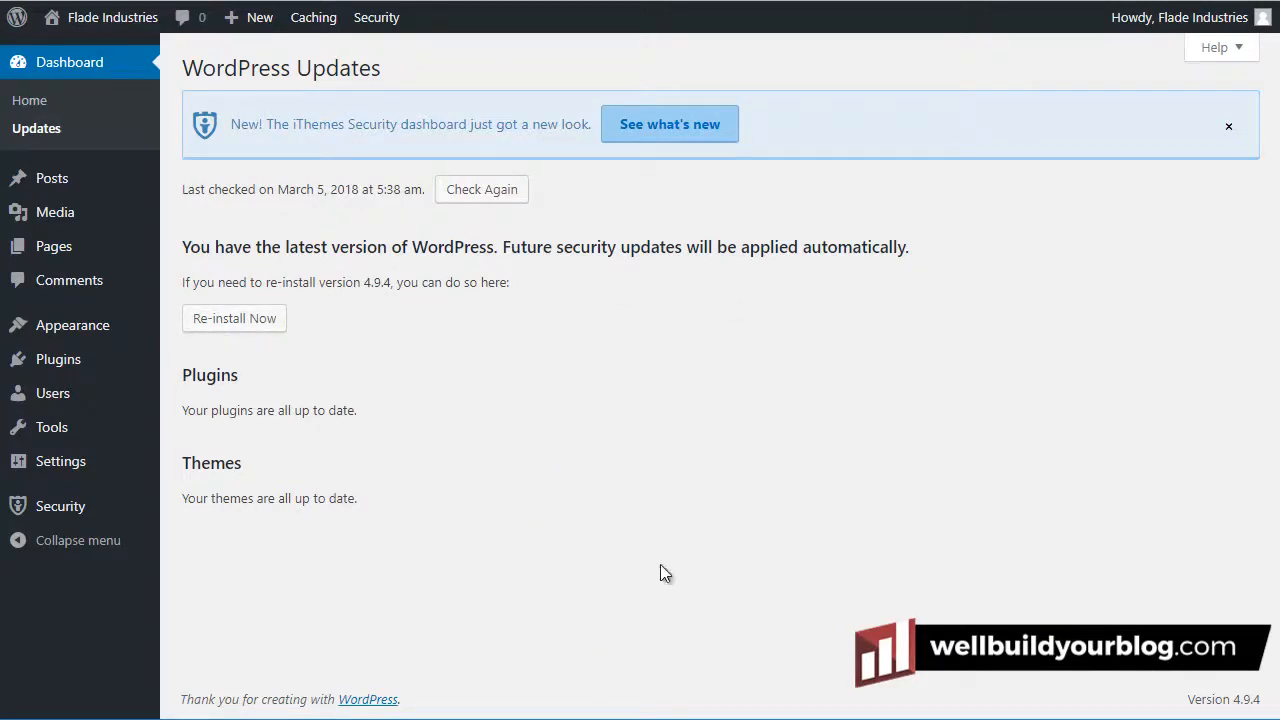
{"action": "left_click_drag", "start_coordinate": [712, 576], "coordinate": [297, 341]}
{"action": "left_click", "coordinate": [480, 362]}
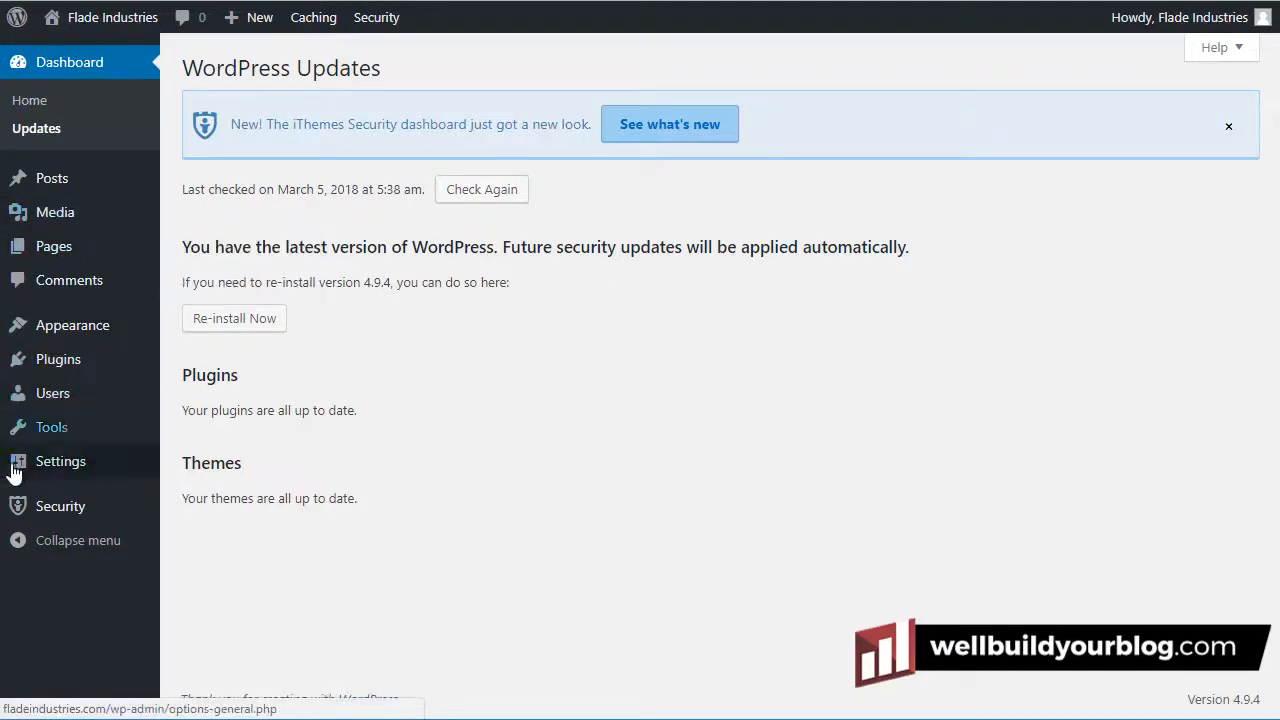
Go to All Users and open the administrator's profile for editing
{"action": "mouse_move", "coordinate": [80, 398]}
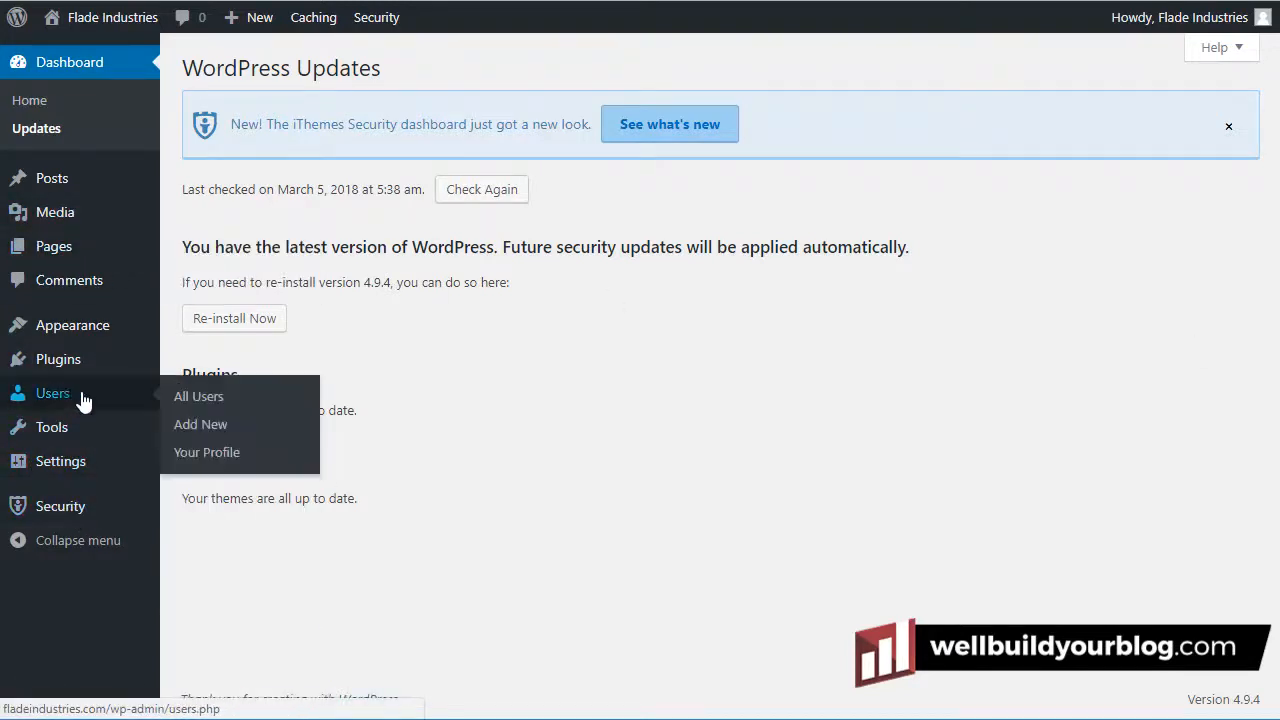
{"action": "left_click", "coordinate": [214, 398]}
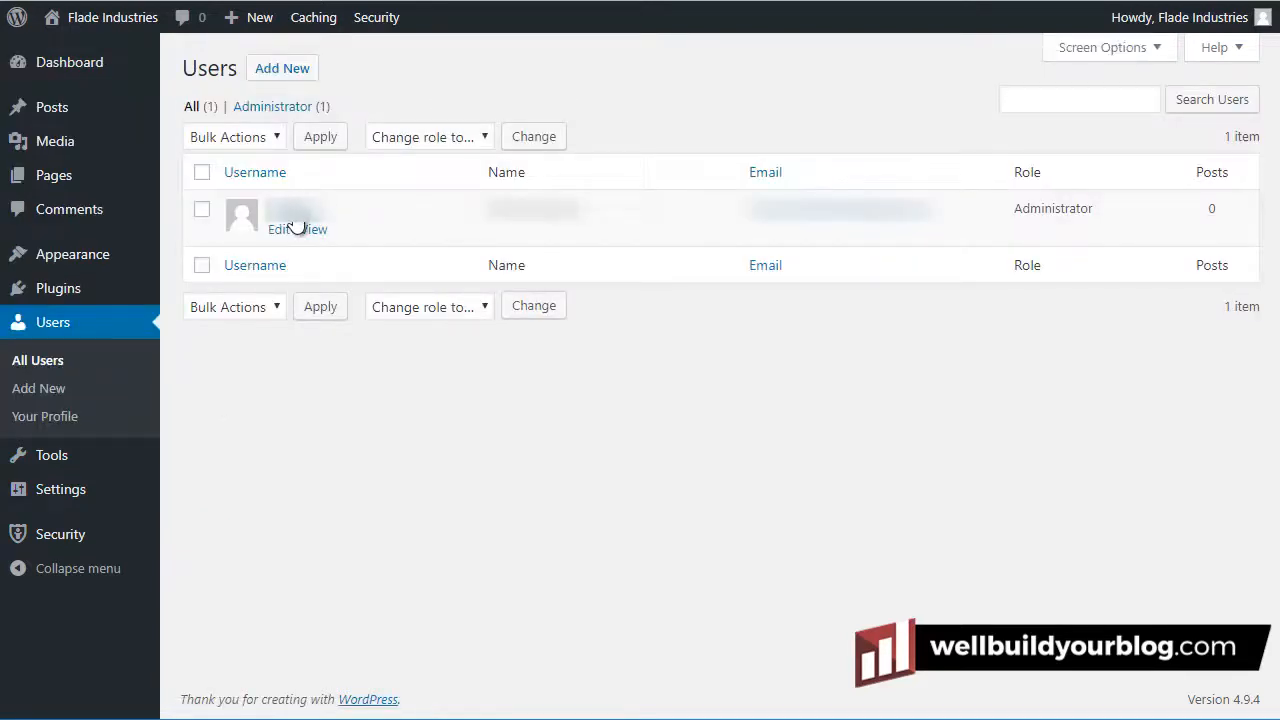
{"action": "left_click", "coordinate": [297, 227]}
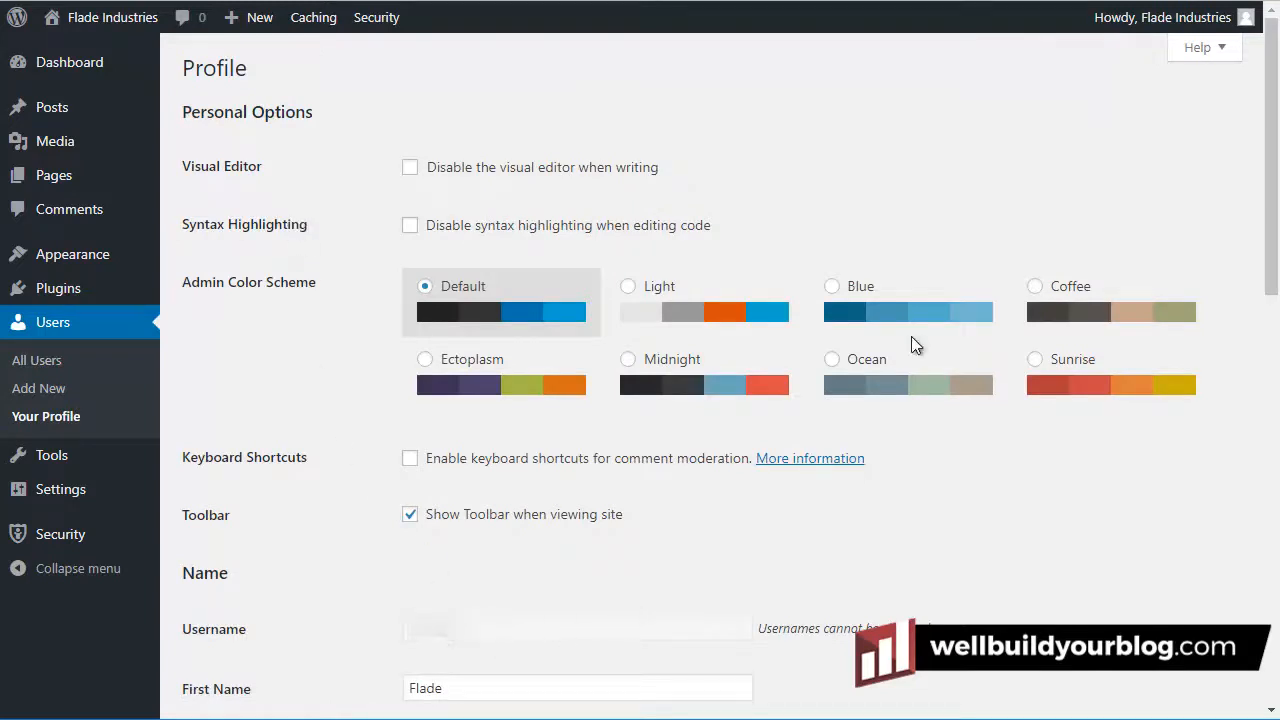
{"action": "scroll", "coordinate": [1275, 187], "scroll_direction": "down", "scroll_amount": 5}
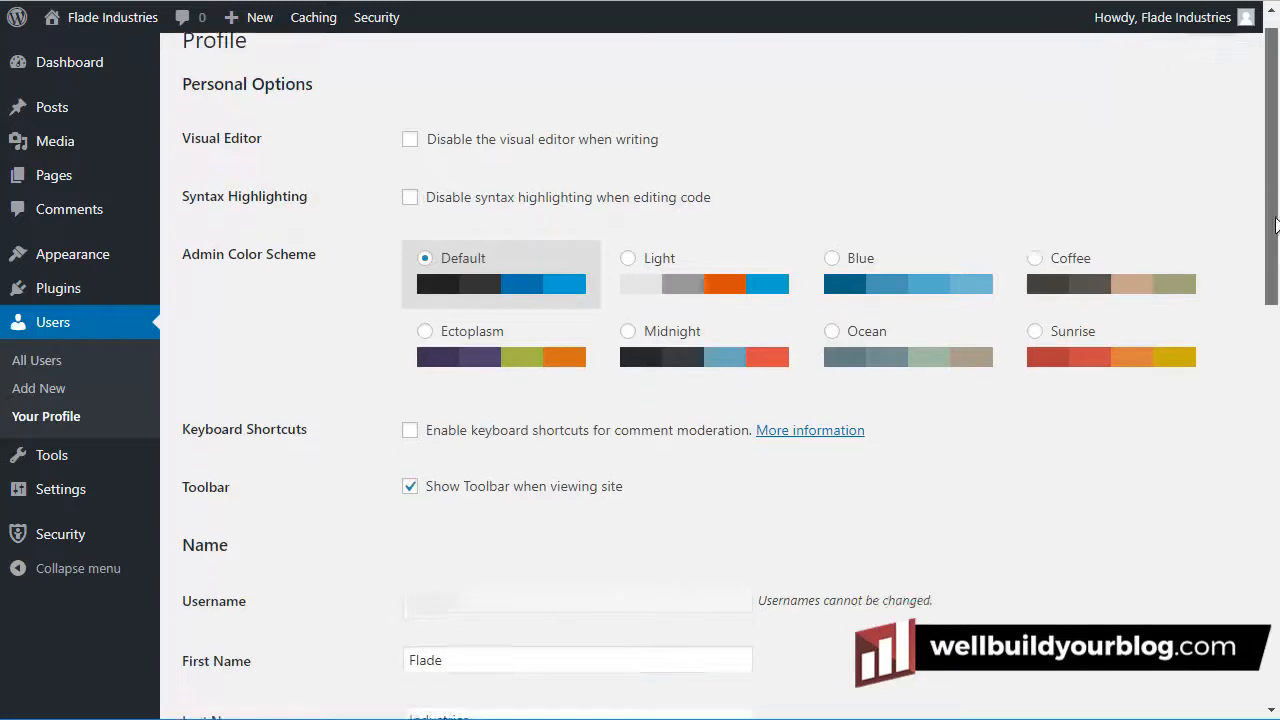
Review the name fields, Nickname and Display name publicly as dropdown without changing them
{"action": "left_click", "coordinate": [451, 157]}
{"action": "left_click", "coordinate": [481, 216]}
{"action": "left_click", "coordinate": [482, 280]}
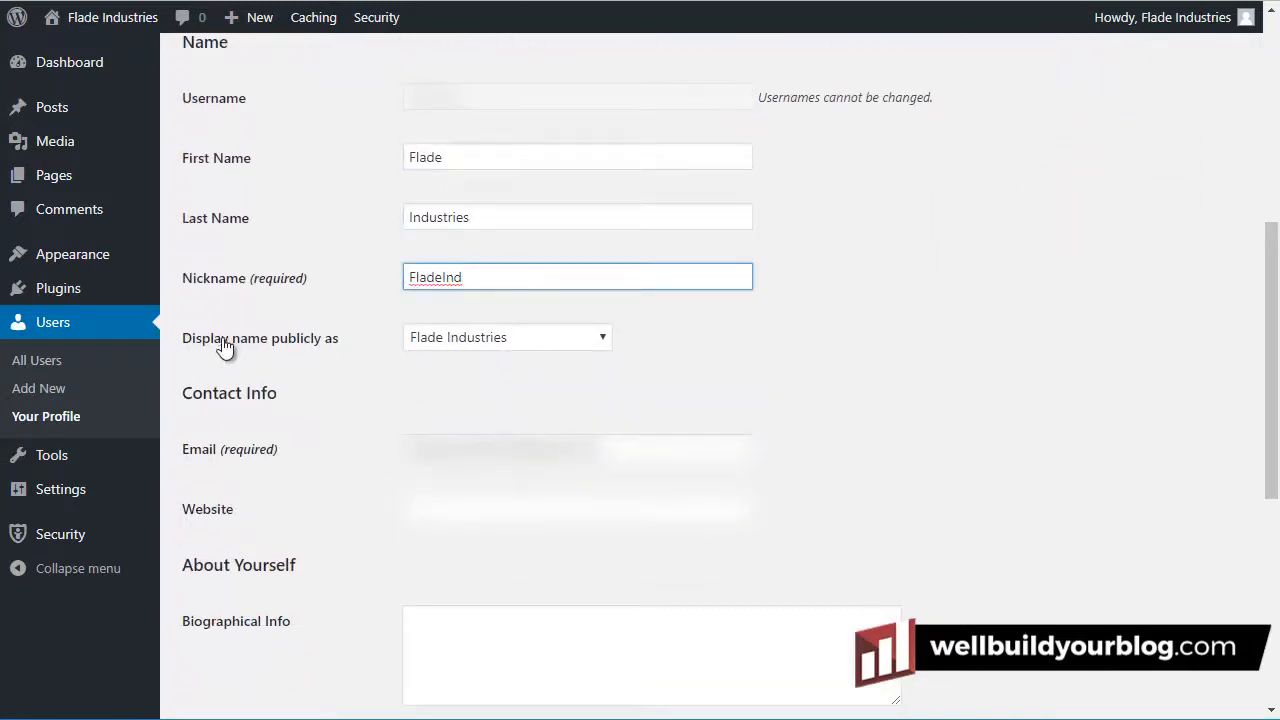
{"action": "left_click", "coordinate": [472, 343]}
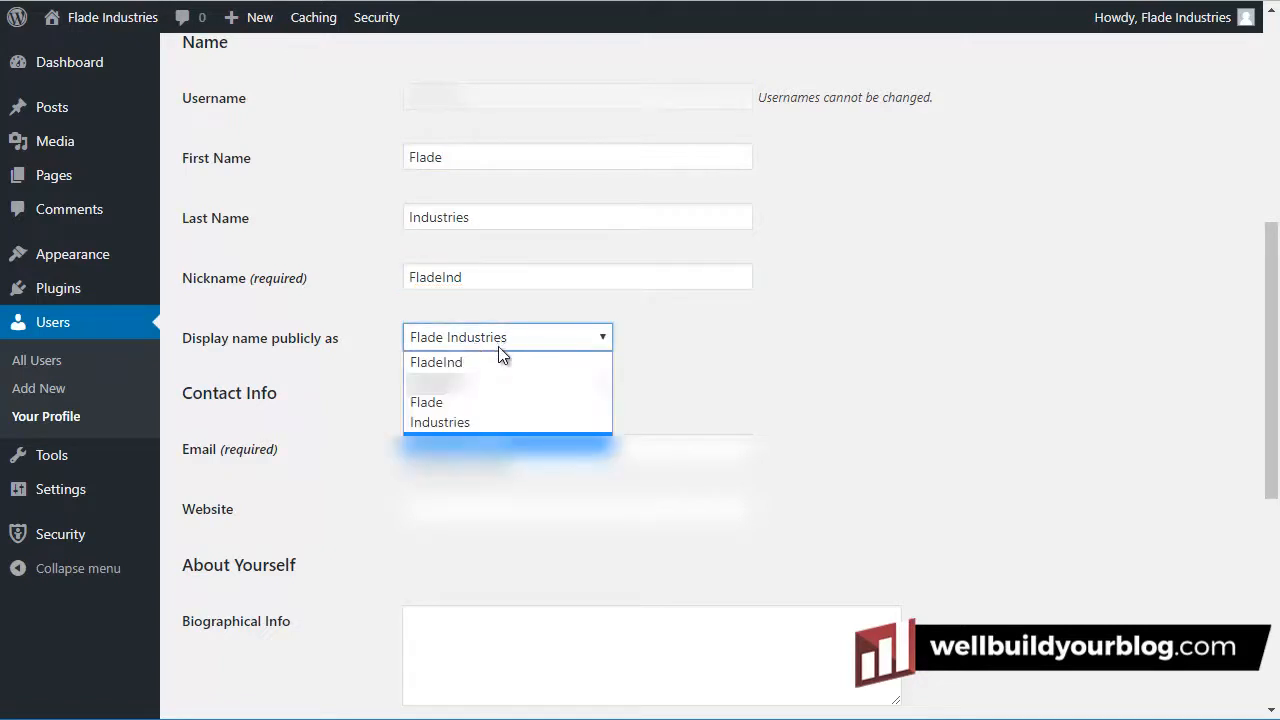
{"action": "left_click", "coordinate": [819, 330]}
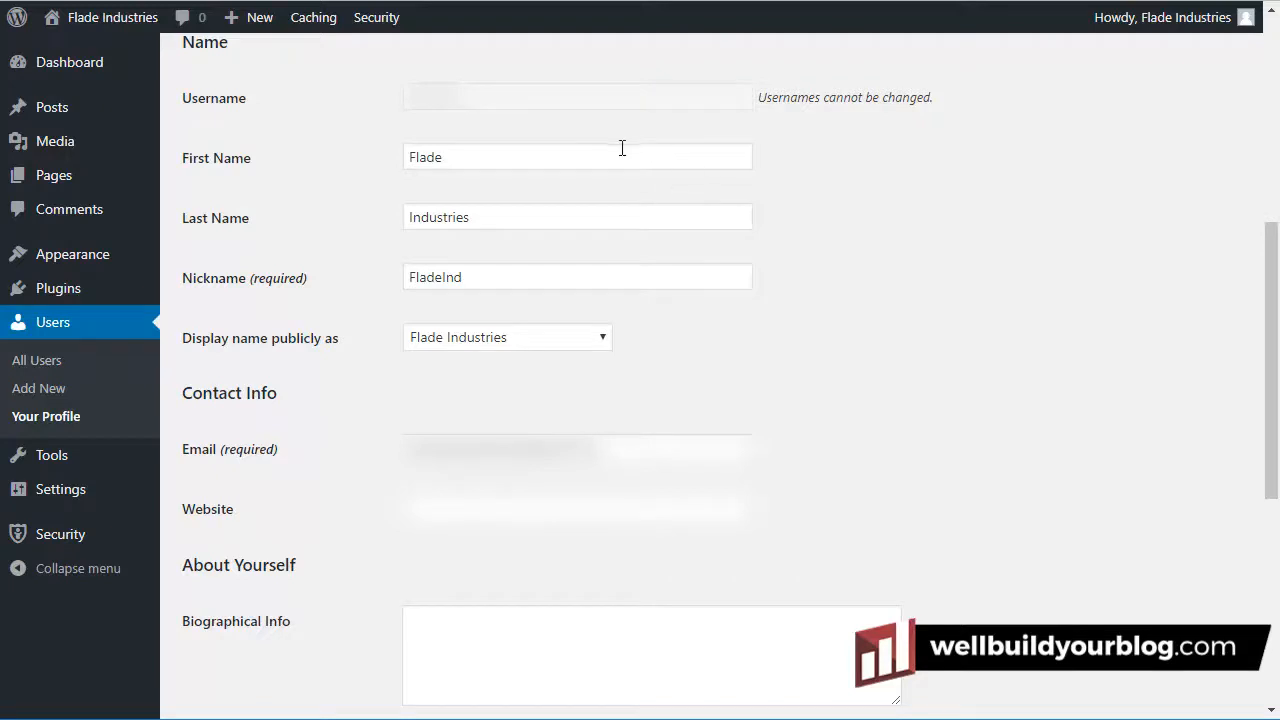
{"action": "left_click", "coordinate": [477, 155]}
{"action": "left_click", "coordinate": [492, 204]}
{"action": "left_click", "coordinate": [500, 268]}
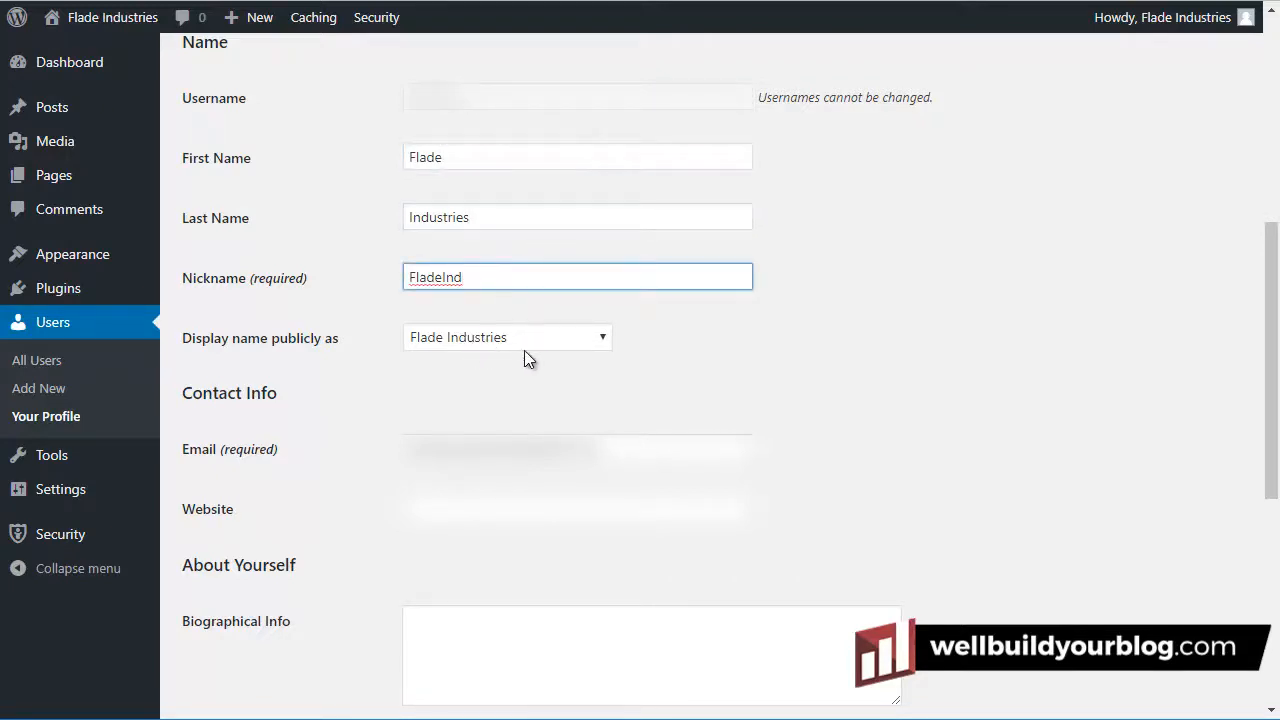